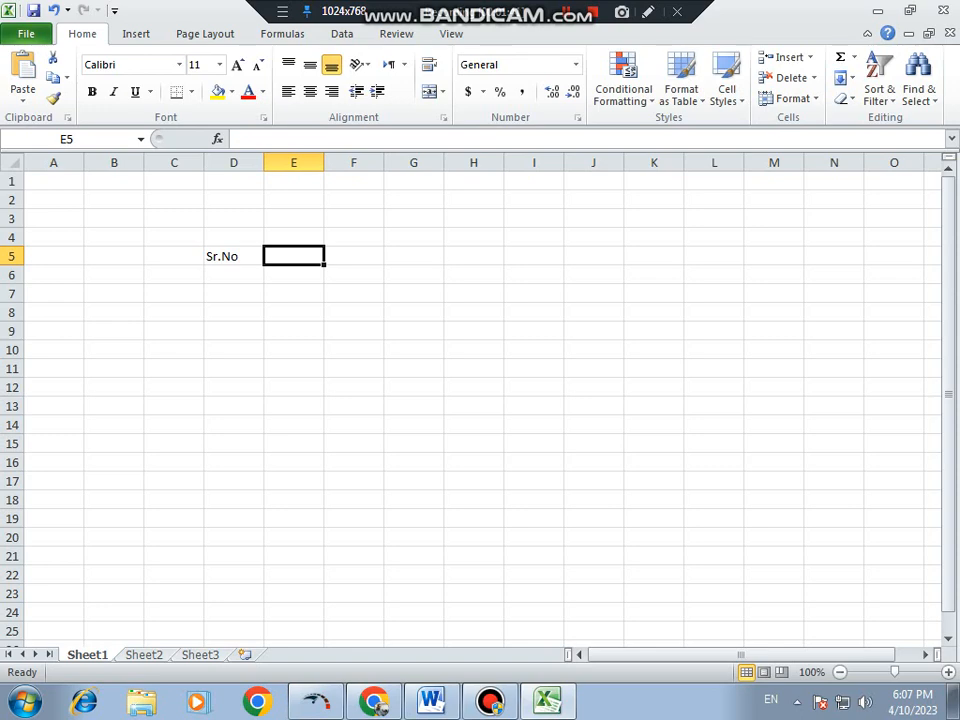
- Enter the column headers Name in E5 and subject in F5, beside the Sr.No header
type("Name")
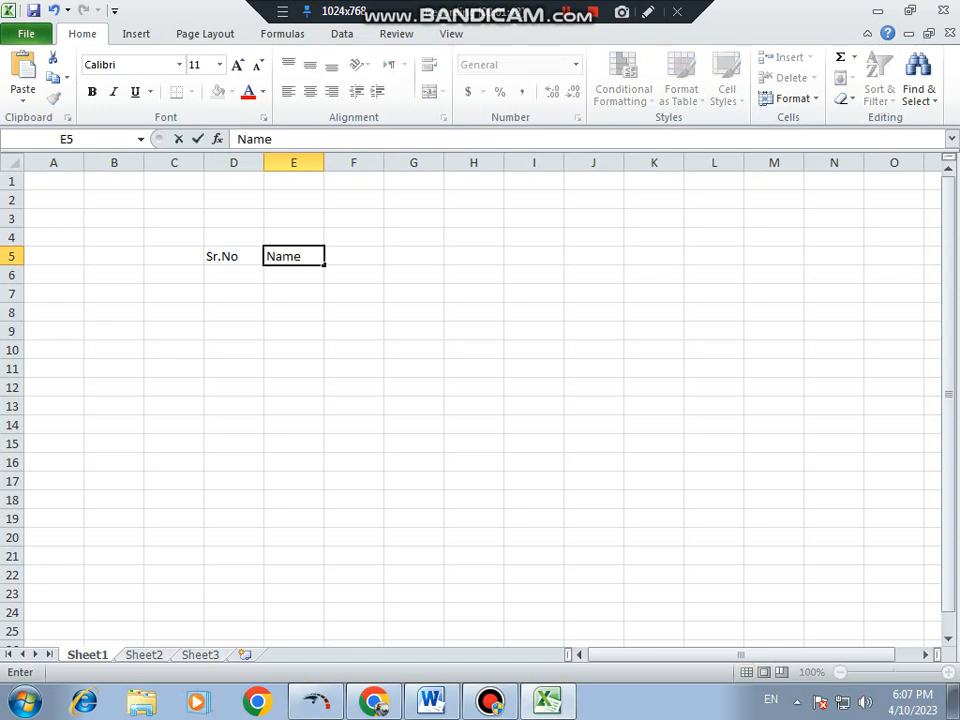
key("Return")
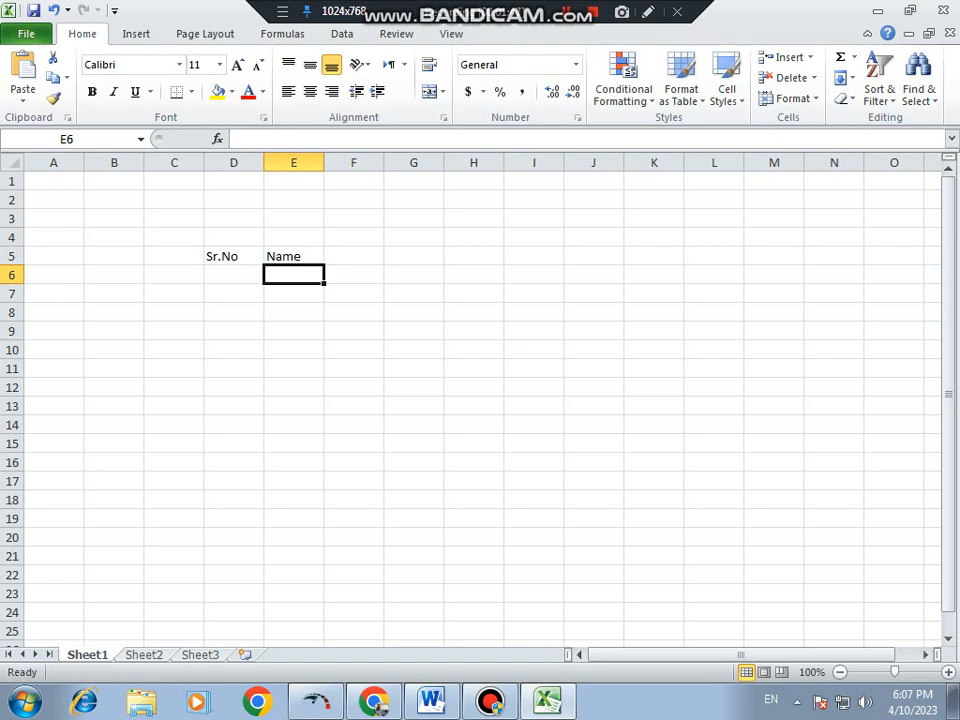
left_click(353, 256)
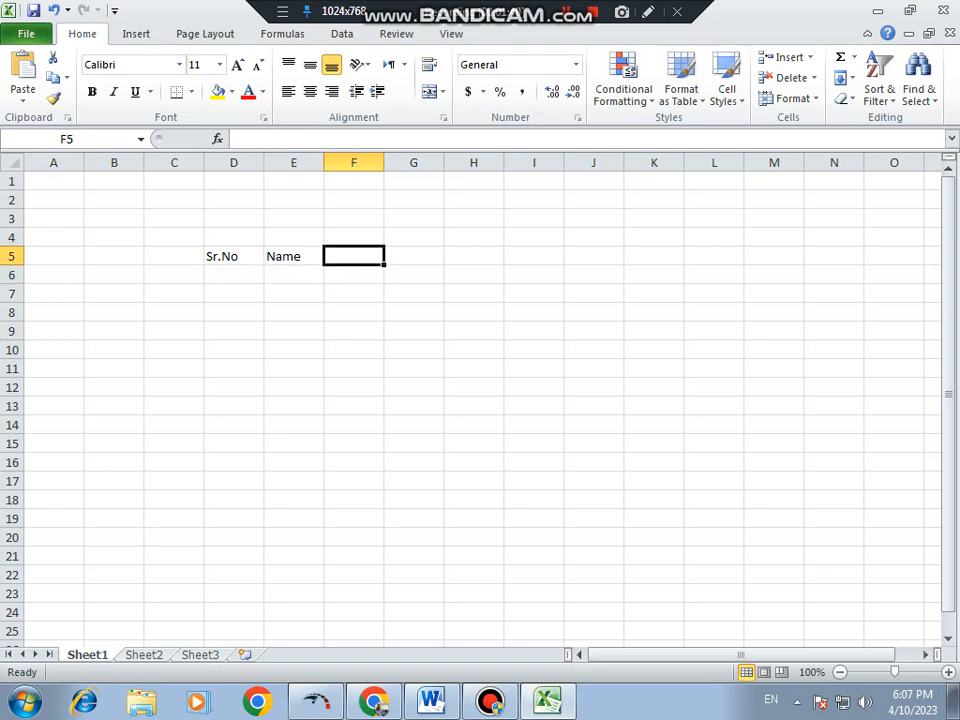
type("sub")
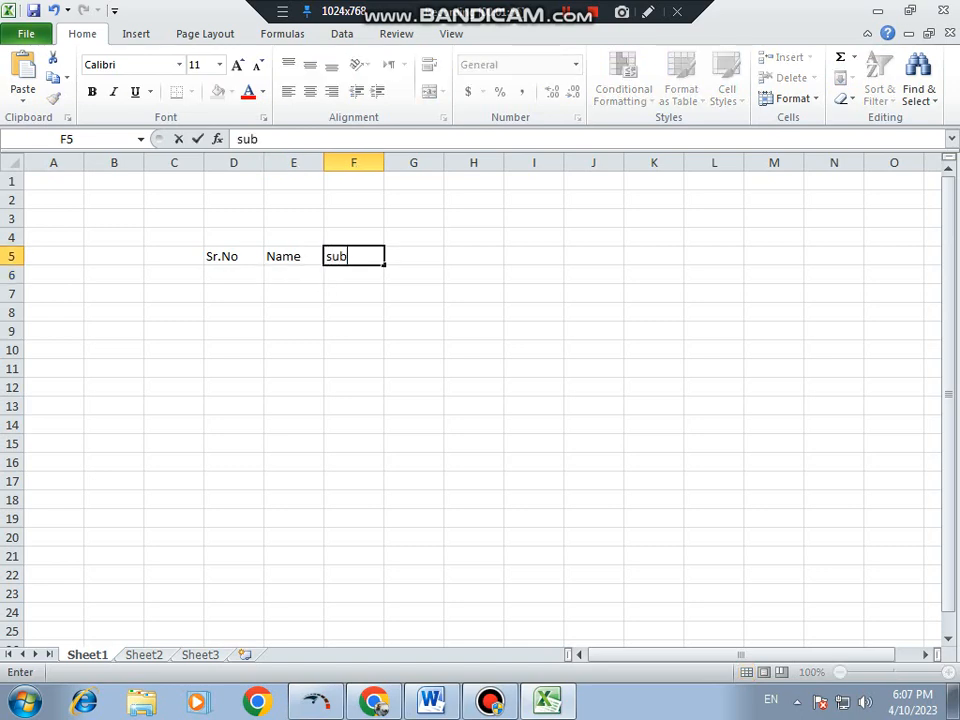
type("ject")
left_click(293, 312)
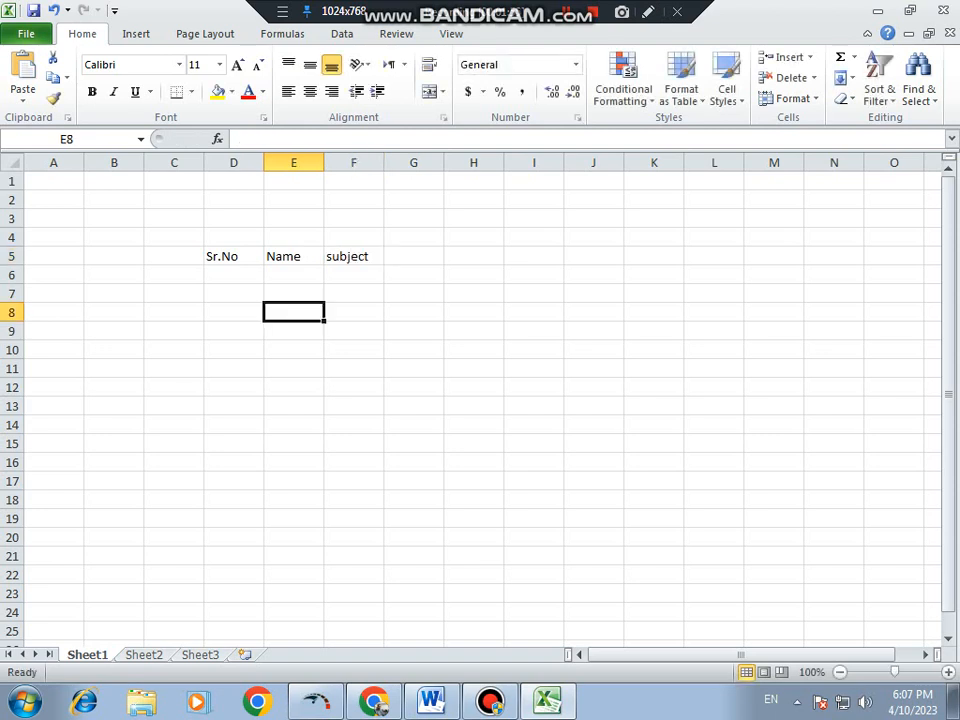
- Enter the serial numbers 1 and 2 in D6 and D7 under the Sr.No header
left_click(293, 275)
key("Left")
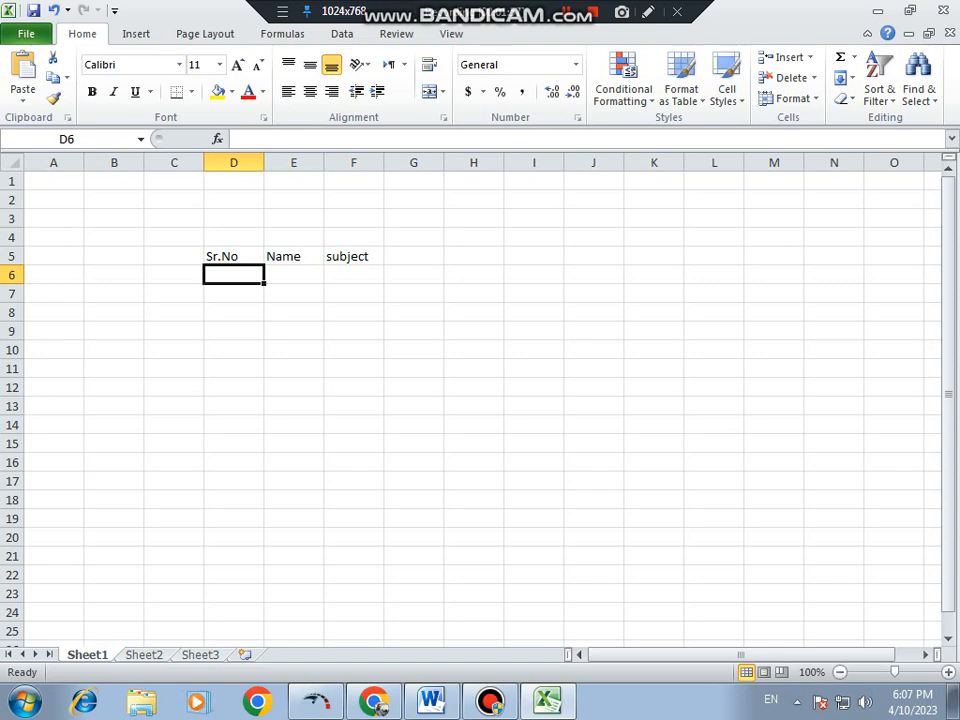
type("1")
key("Return")
type("2")
left_click(293, 312)
- Extend the serial number series in the Sr.No column down to 5 in D10
left_click_drag(233, 275, 264, 346)
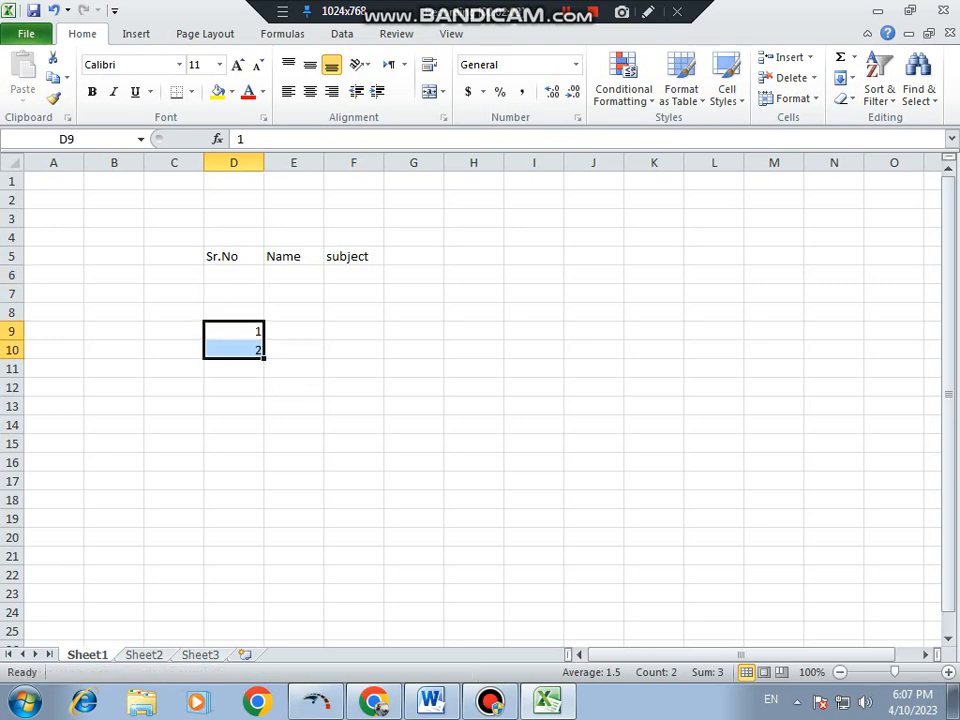
key("ctrl+z")
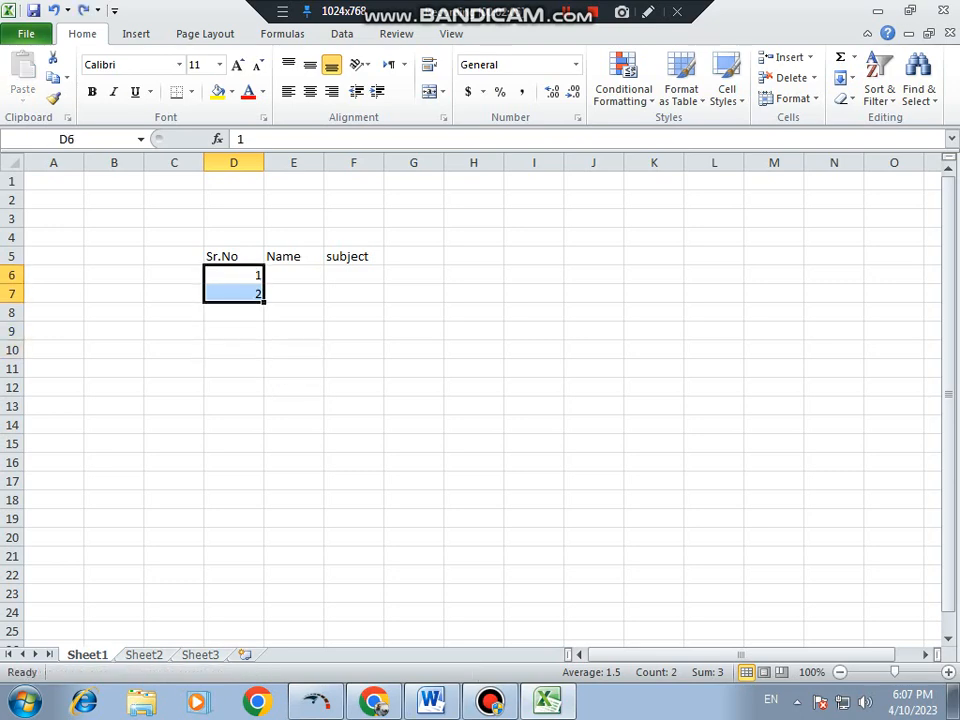
left_click(234, 294)
left_click_drag(234, 275, 264, 354)
- Enter three sample names in E6 to E8 of the Name column
left_click(294, 275)
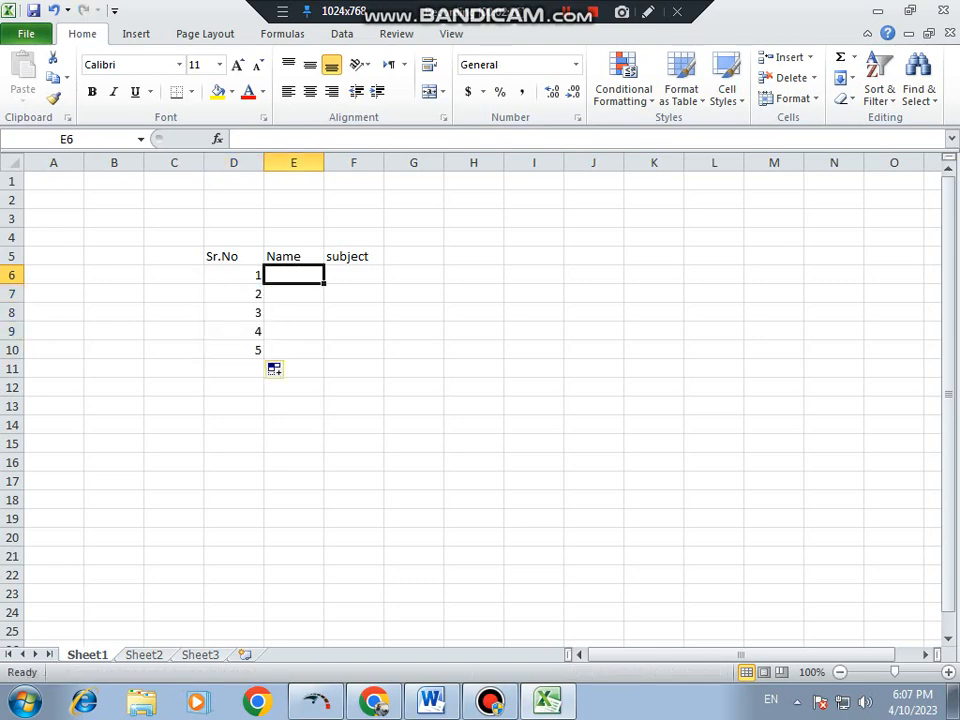
type("khan")
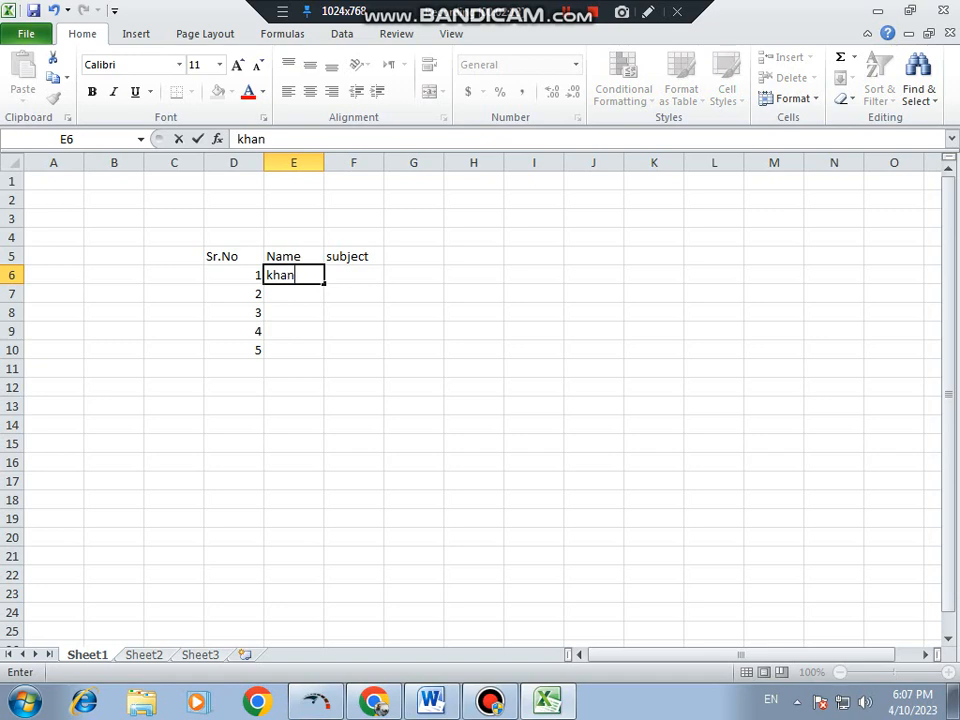
key("Return")
type("awan")
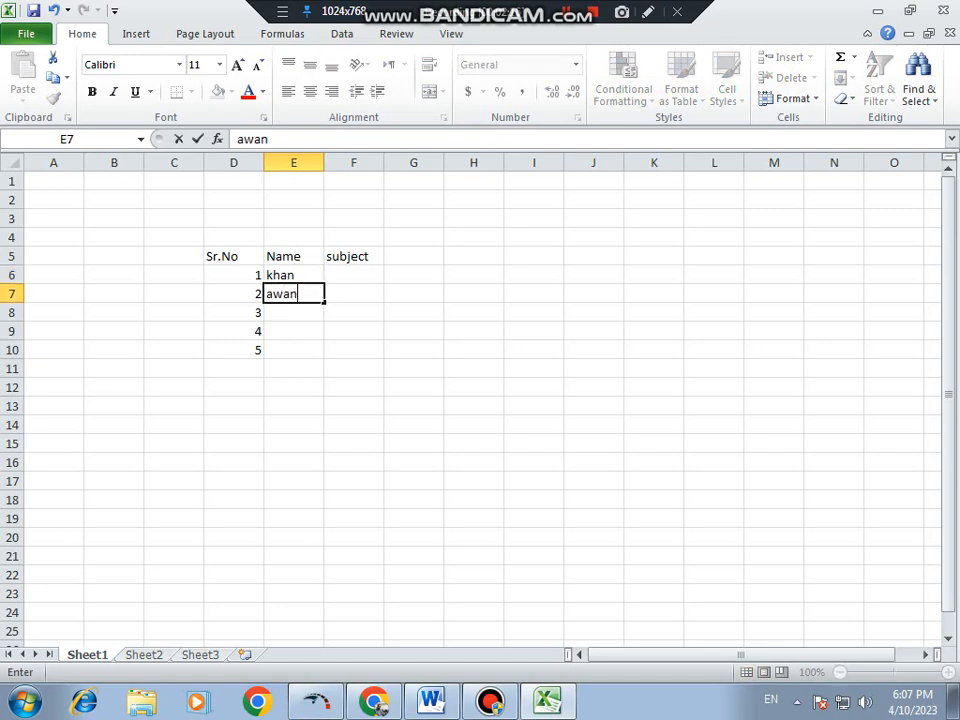
key("Return")
type("ali")
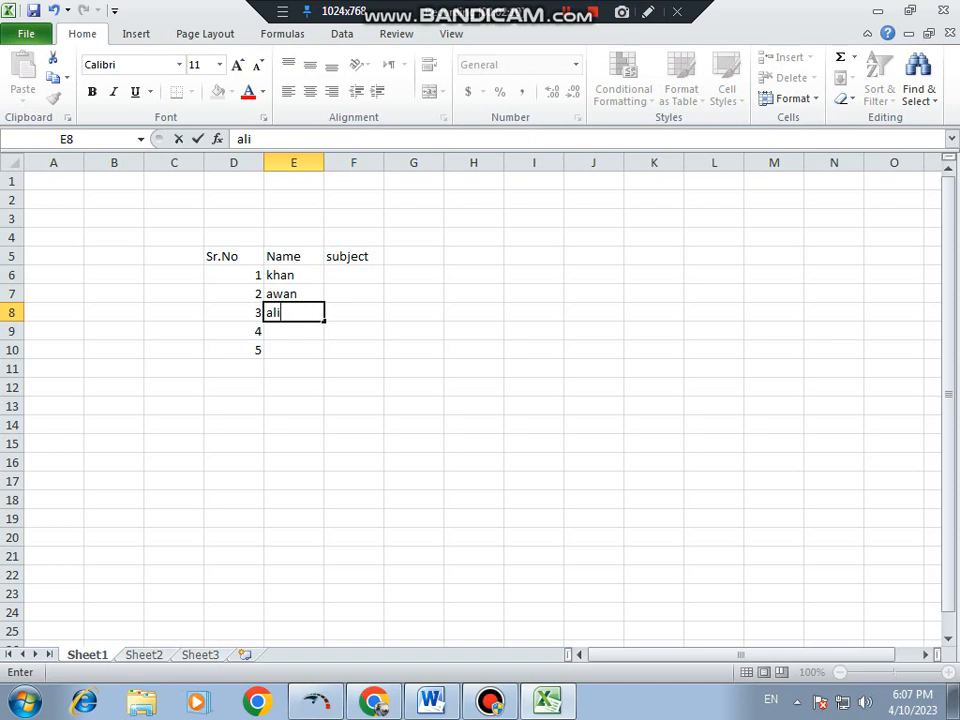
key("Return")
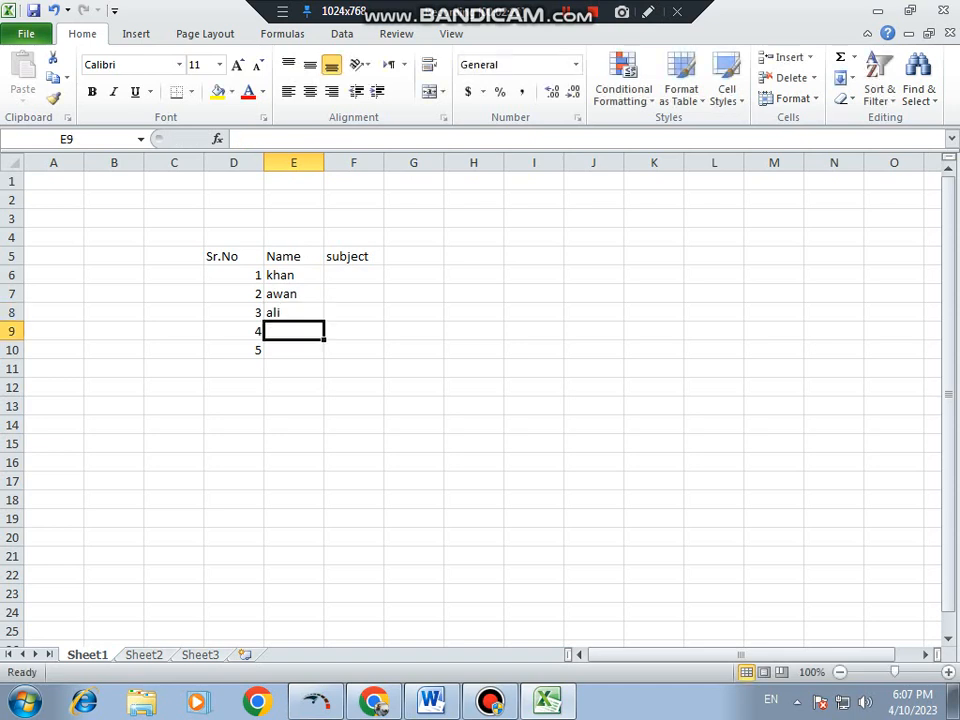
- Delete the entire Name column from the sheet
left_click_drag(293, 256, 293, 350)
right_click(293, 162)
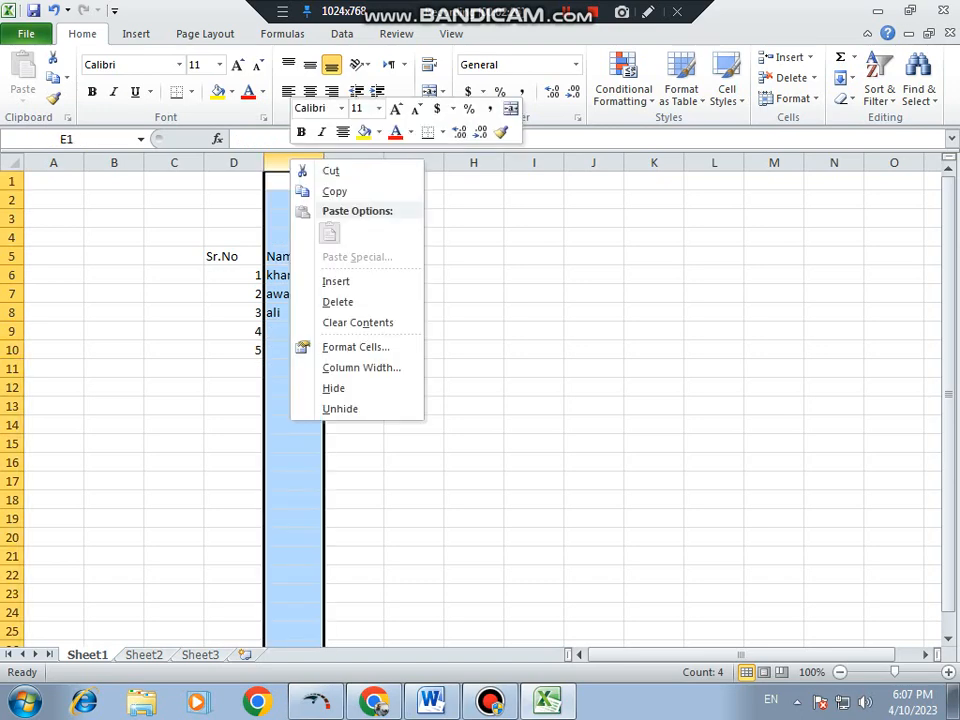
left_click(339, 300)
- Enter urdo, betifuel and aje in E6 to E8 under the subject header
left_click(293, 275)
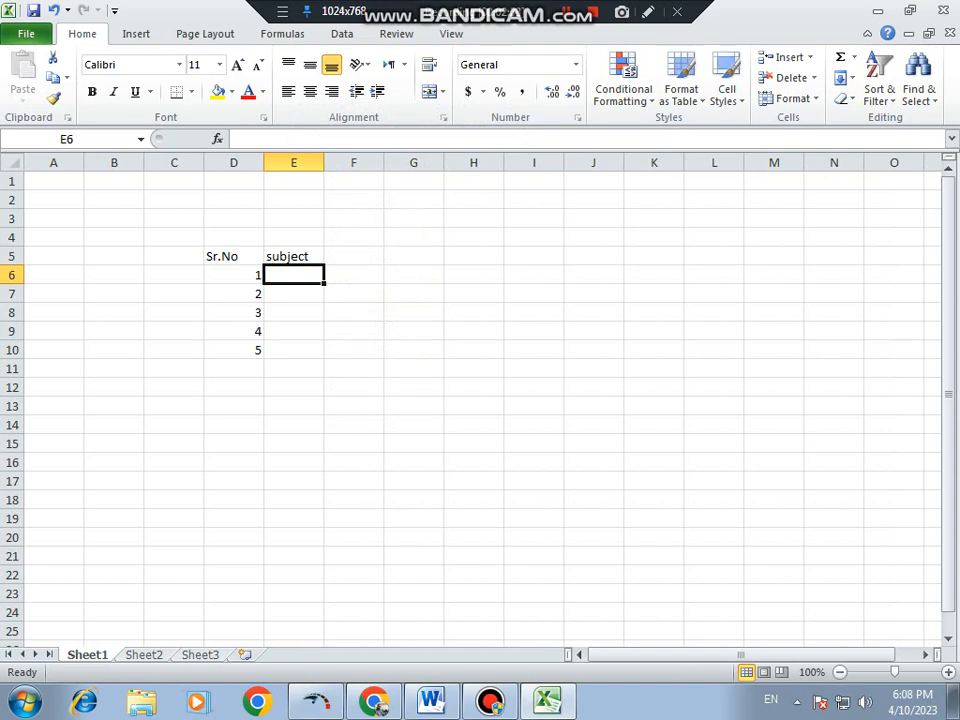
type("u")
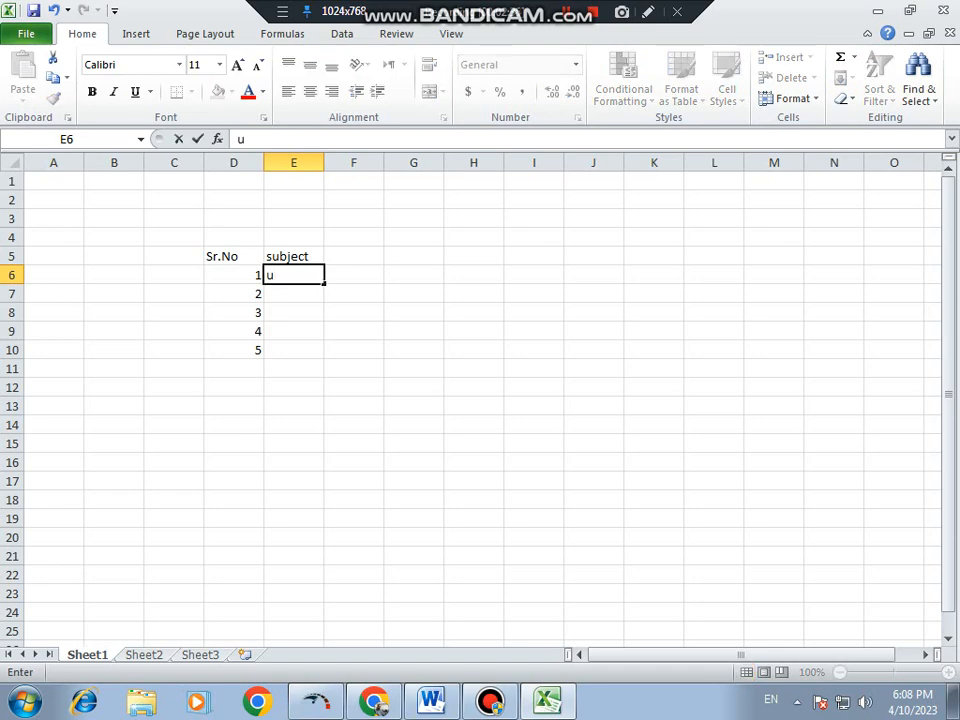
type("rdo")
key("Return")
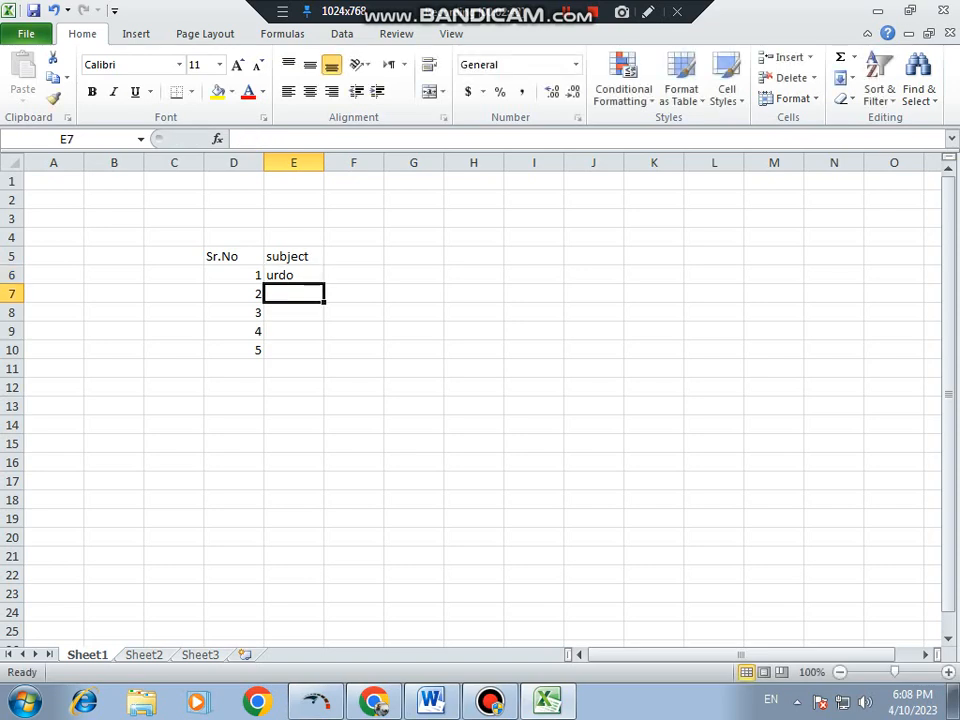
type("be")
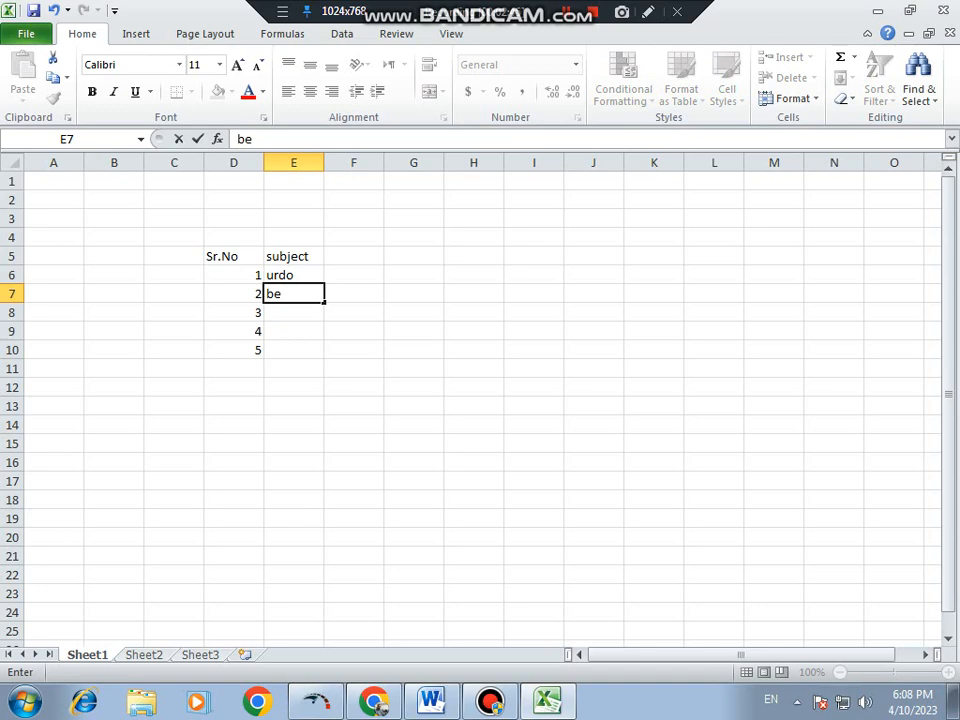
type("tifuel")
key("Return")
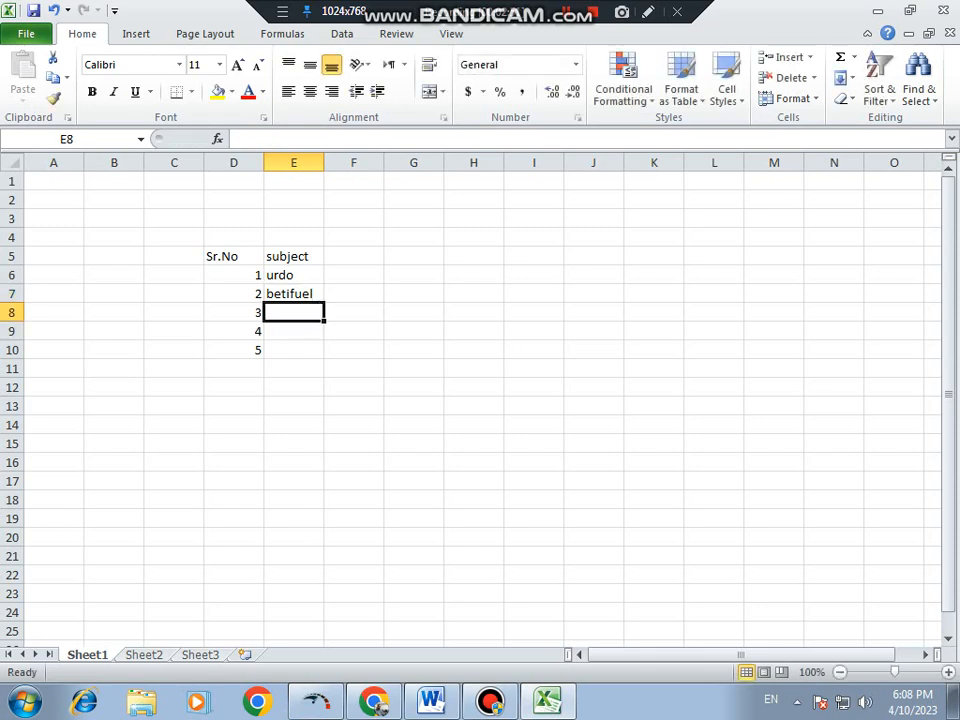
type("a")
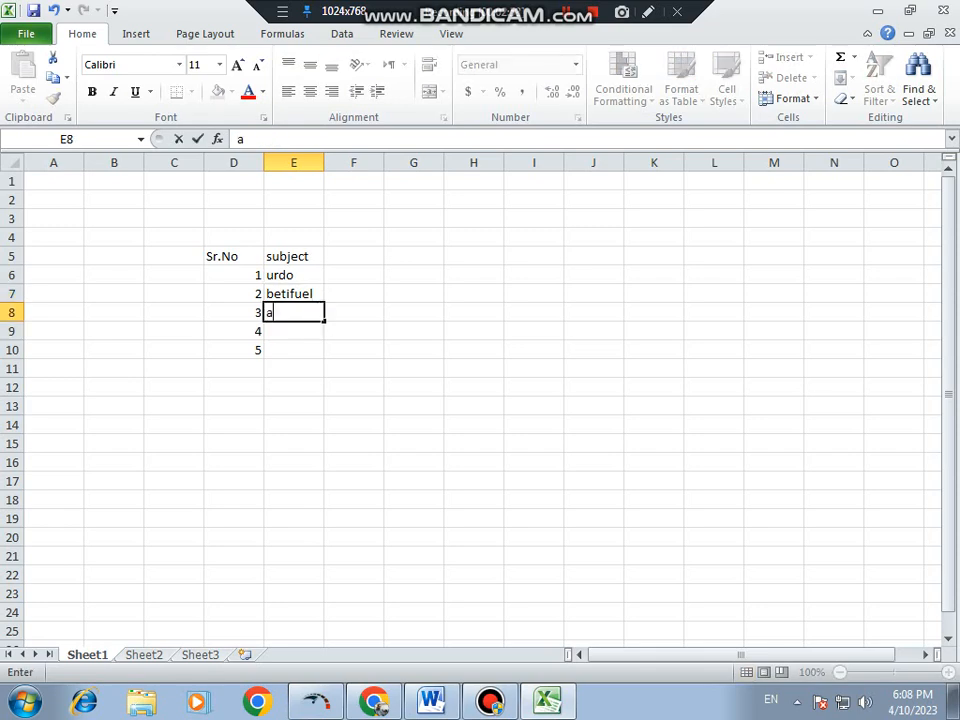
type("je")
key("Return")
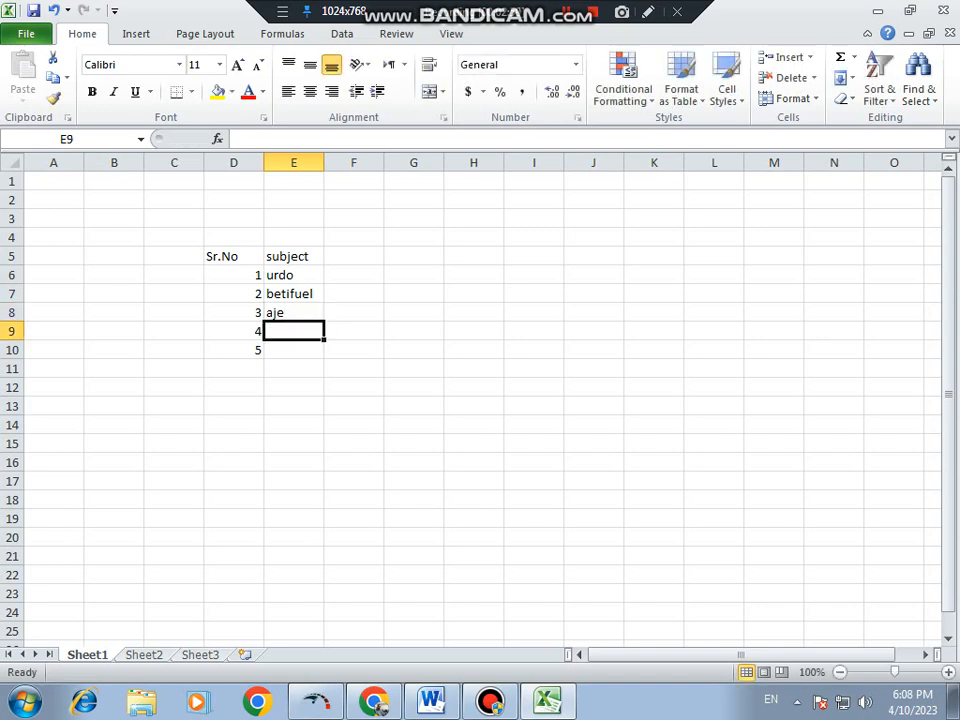
- Enter pakitaan in E9 and english in E10 to complete the subject column
type("pak")
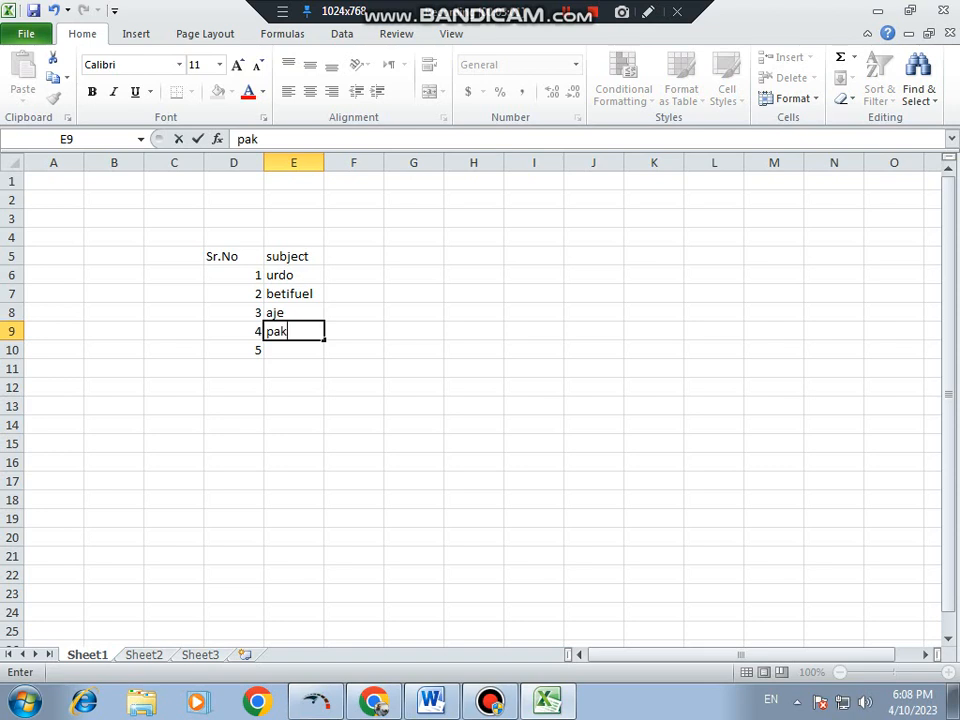
type("it")
type("aaan")
key("BackSpace")
key("BackSpace")
type("n")
key("Return")
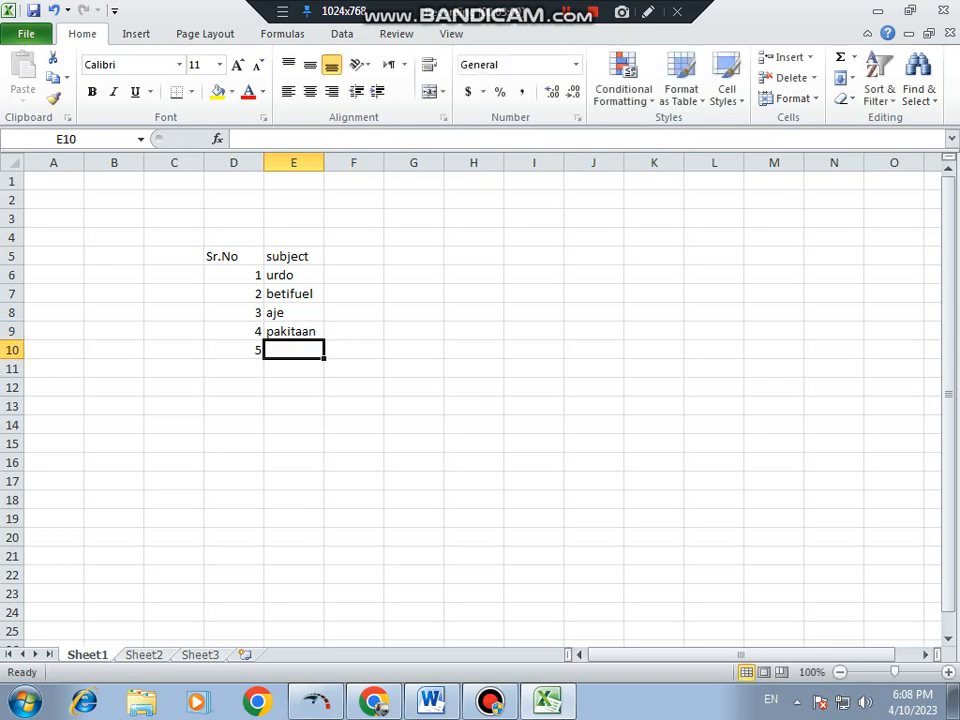
type("e")
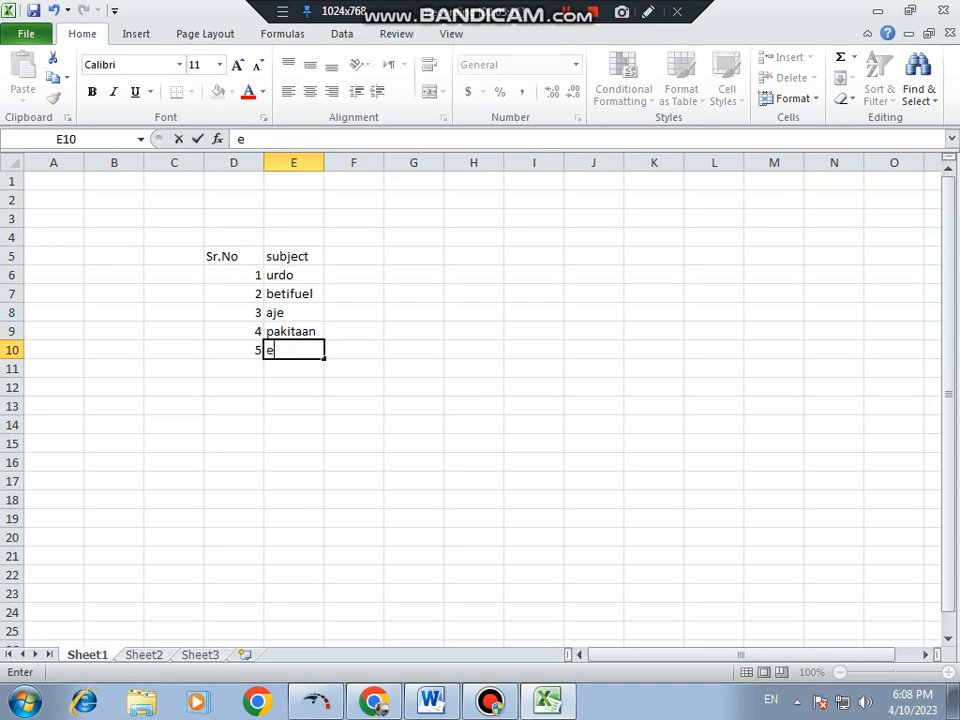
type("nglish")
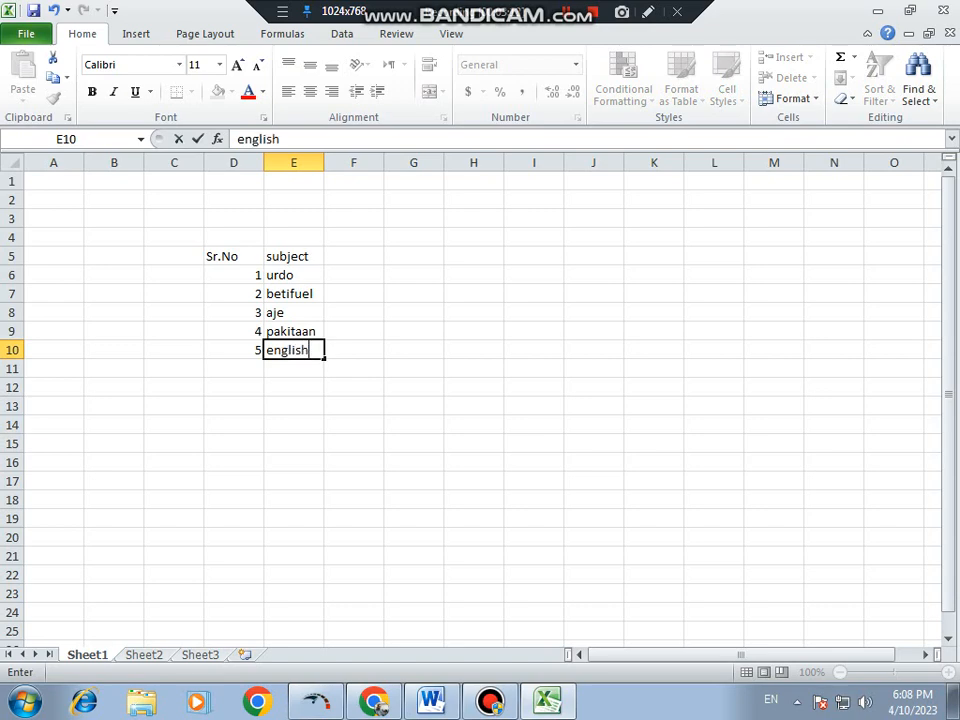
left_click(354, 387)
- Center the contents of the table D5:E10 horizontally and vertically in their cells
left_click_drag(233, 256, 290, 350)
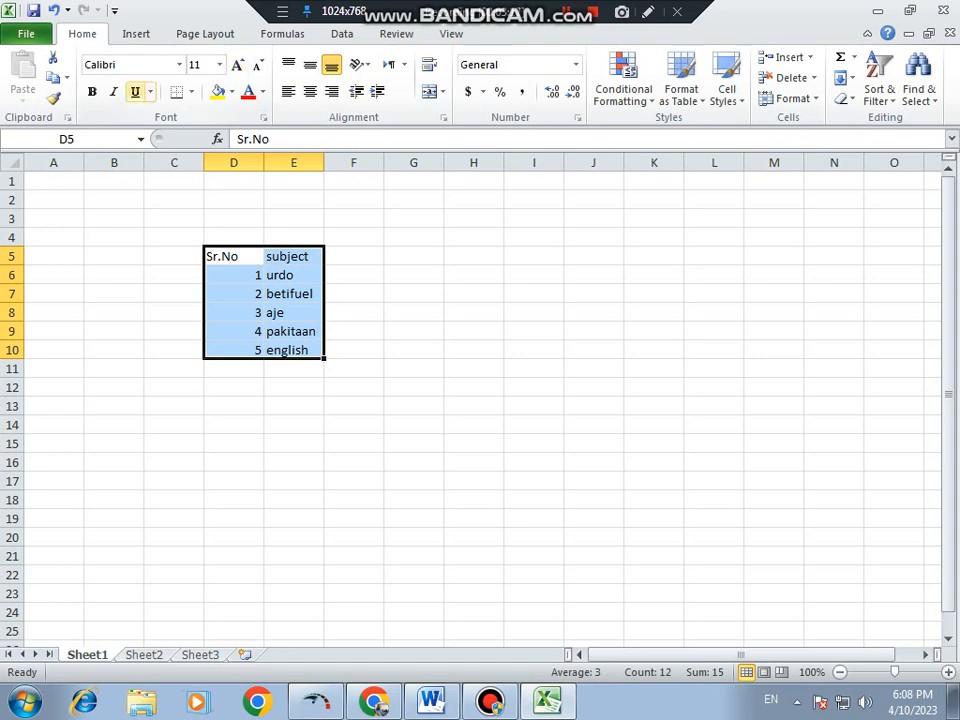
left_click(310, 91)
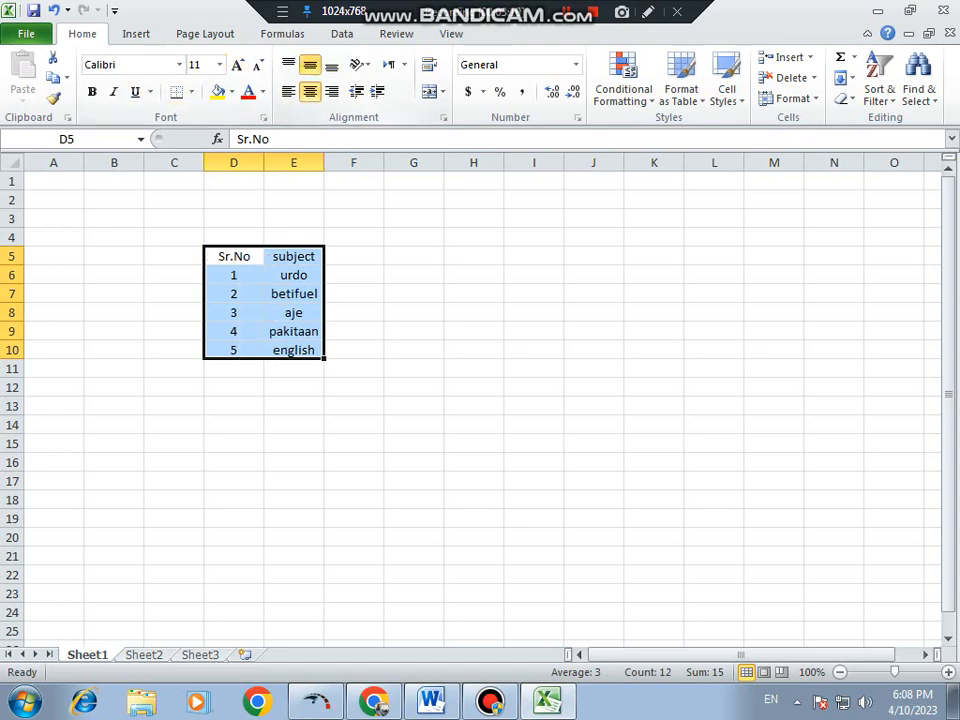
left_click(414, 275)
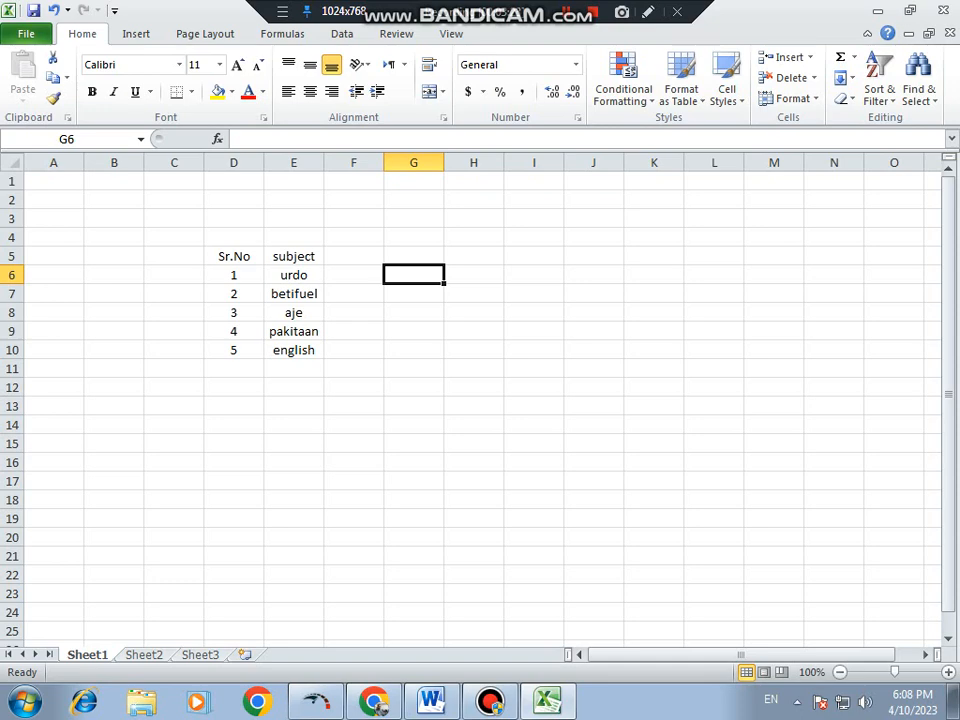
left_click_drag(234, 257, 292, 257)
left_click(414, 275)
left_click(354, 312)
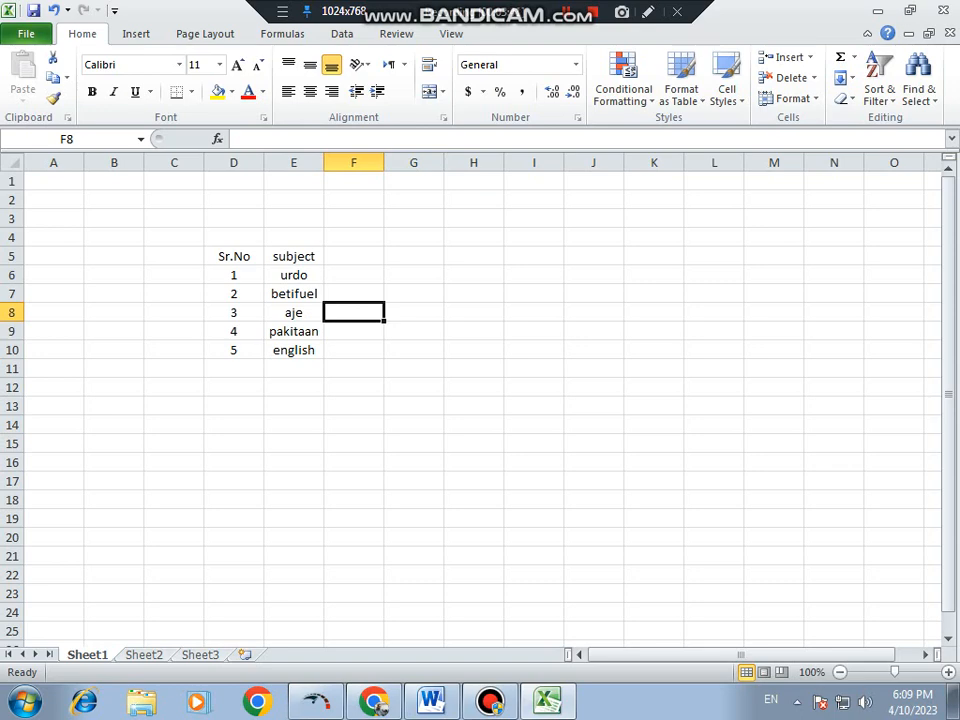
left_click(474, 331)
left_click(414, 256)
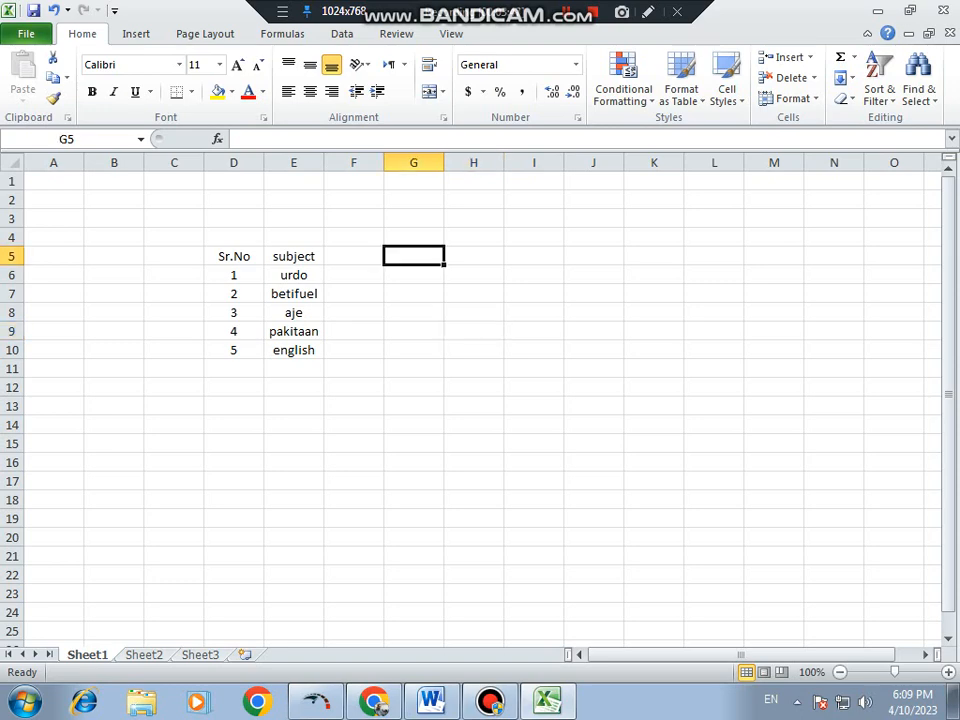
left_click(414, 350)
- Make the Sr.No and subject headers in D5:E5 bold
left_click_drag(234, 256, 294, 256)
left_click(92, 91)
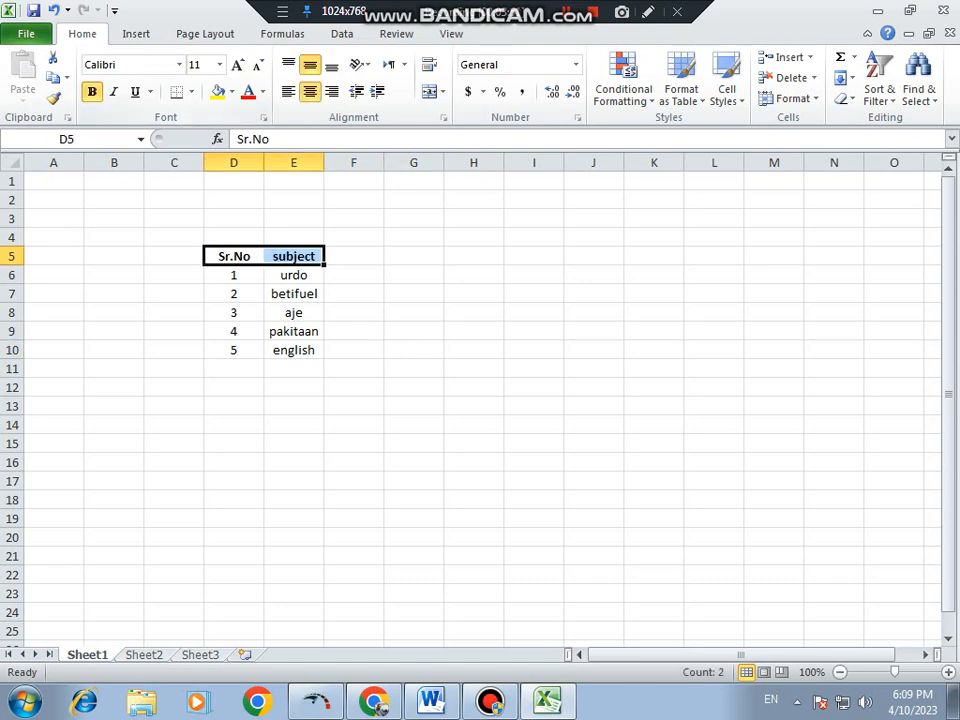
left_click(474, 312)
left_click(354, 256)
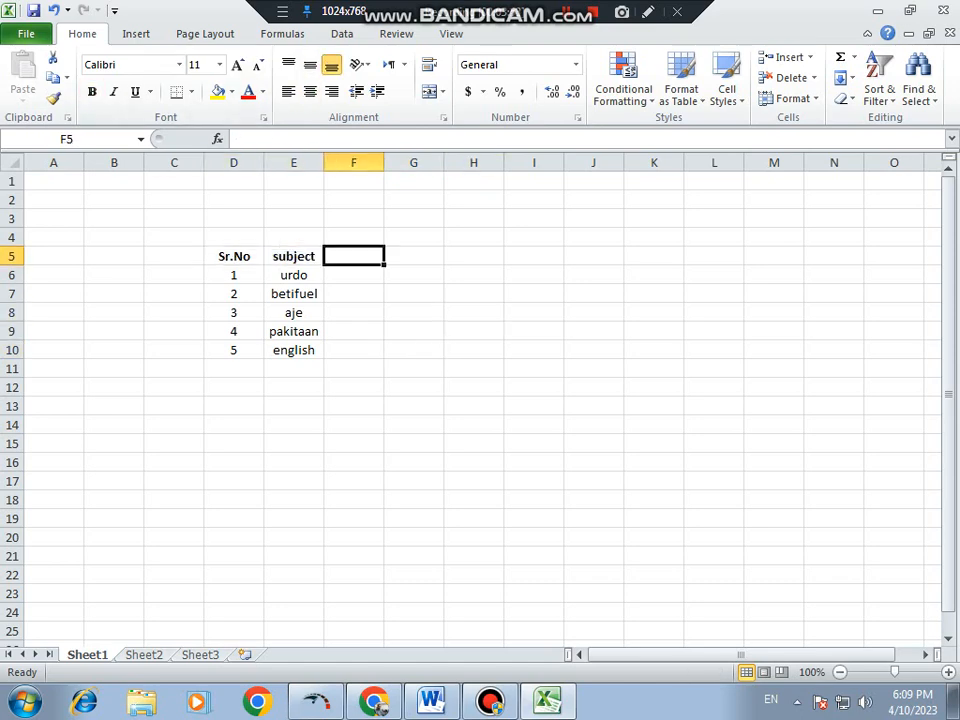
left_click(474, 275)
left_click(354, 256)
left_click(414, 331)
left_click(414, 256)
left_click(354, 256)
left_click(354, 331)
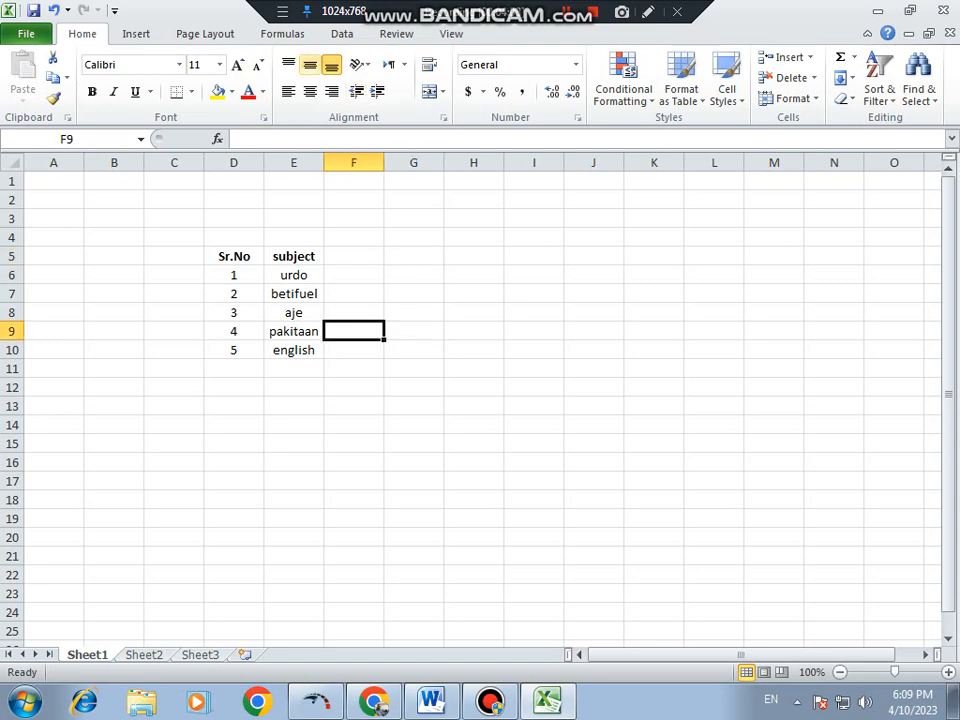
left_click(342, 34)
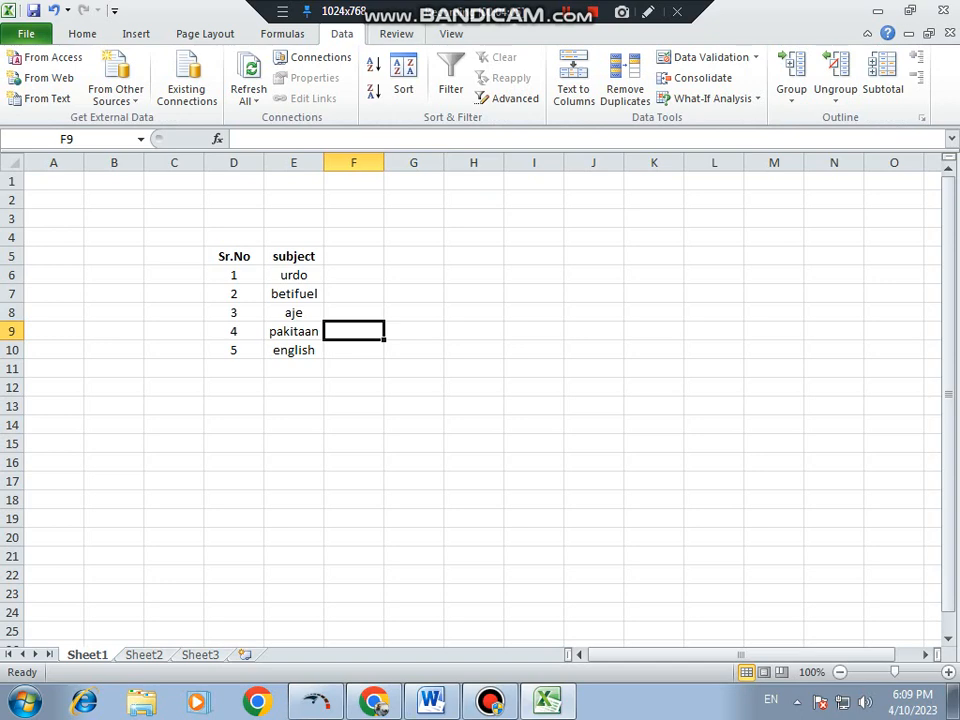
left_click(397, 34)
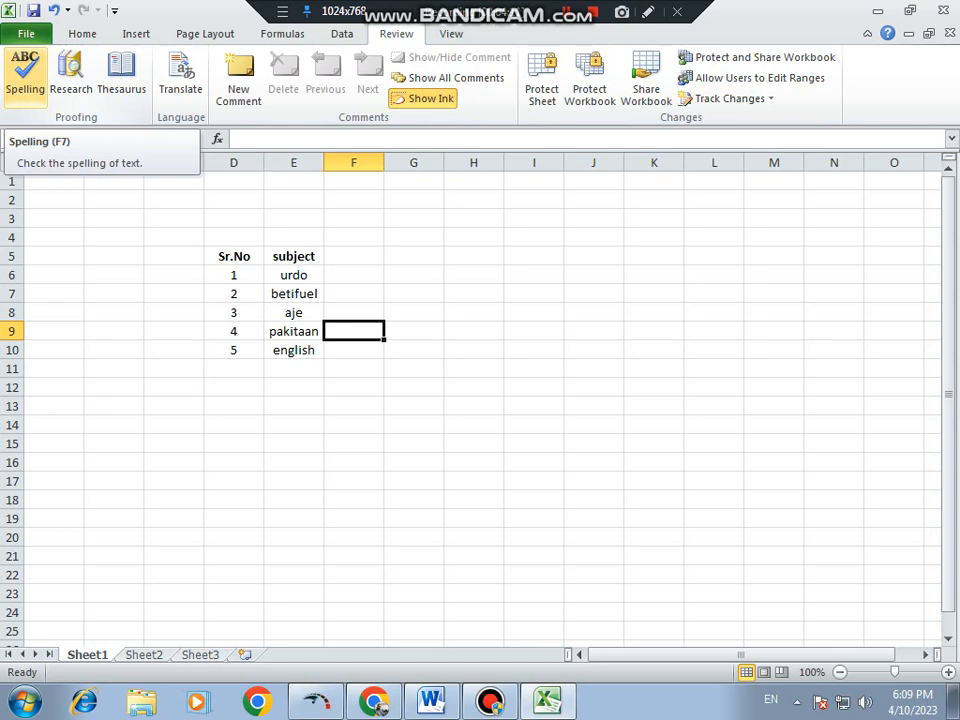
left_click(174, 256)
- Apply All Borders to the table range D5:E11
left_click_drag(234, 256, 294, 369)
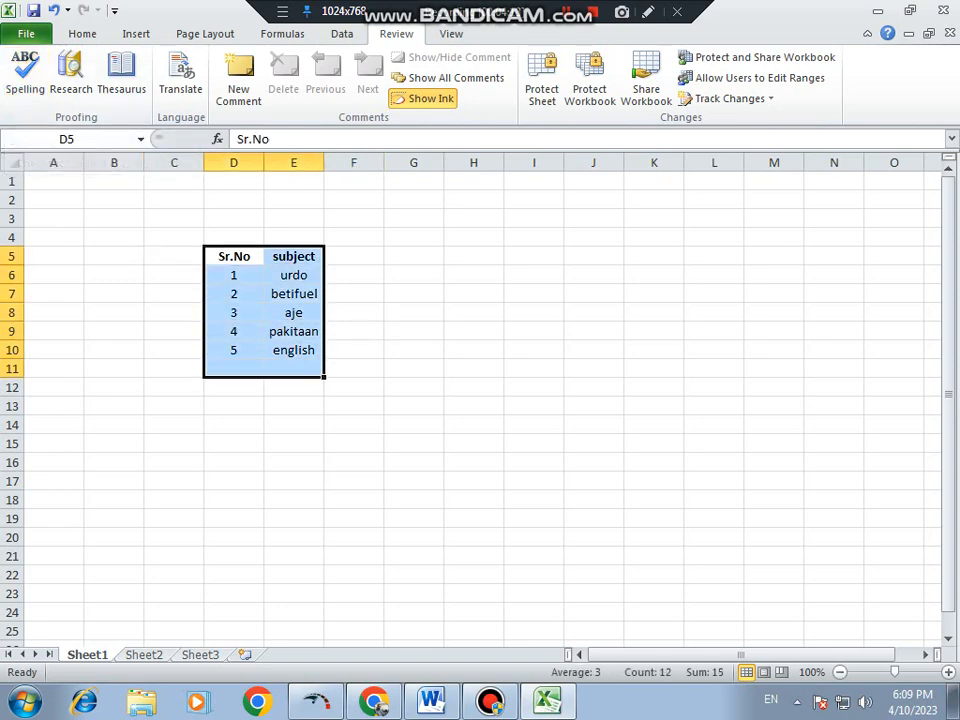
left_click(82, 34)
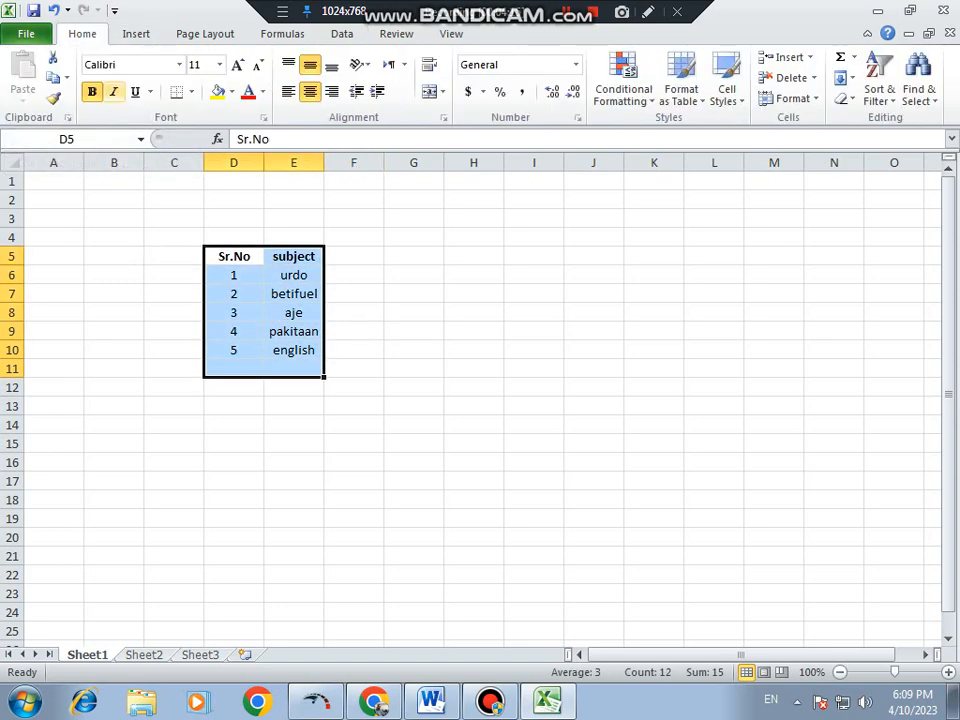
left_click(191, 92)
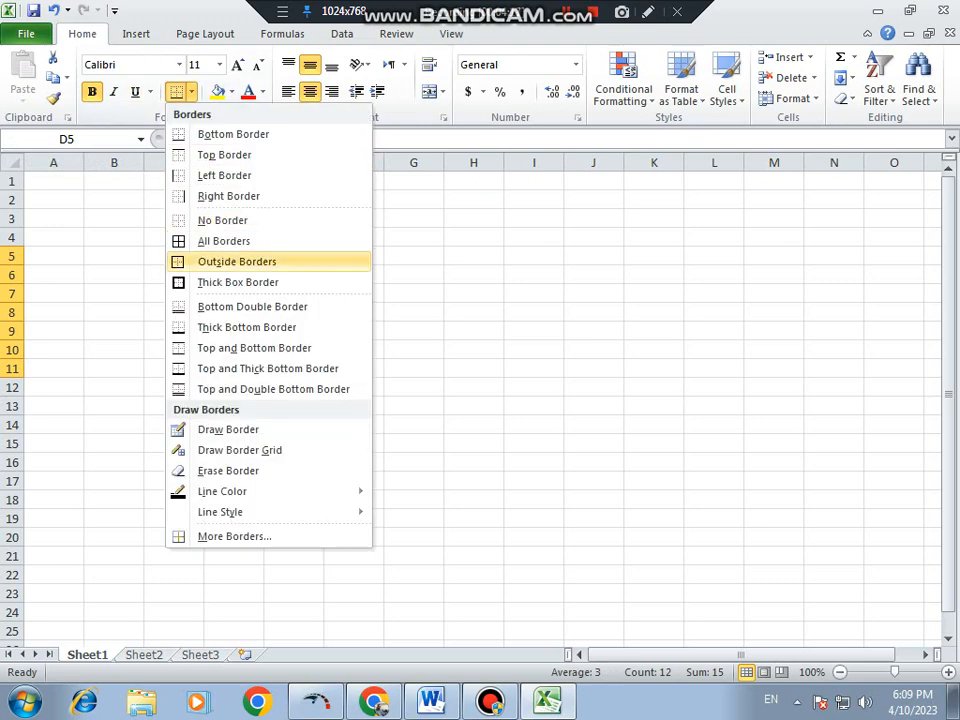
left_click(223, 240)
left_click(114, 256)
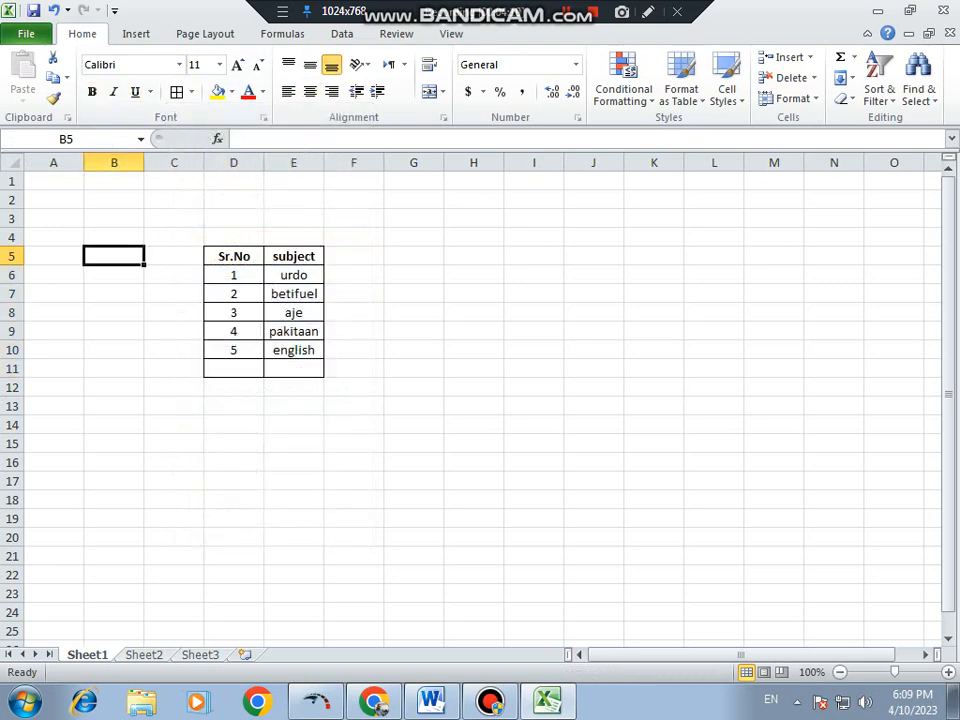
- Widen columns D and E and fill the header cells D5:E5 with yellow
left_click_drag(324, 162, 369, 162)
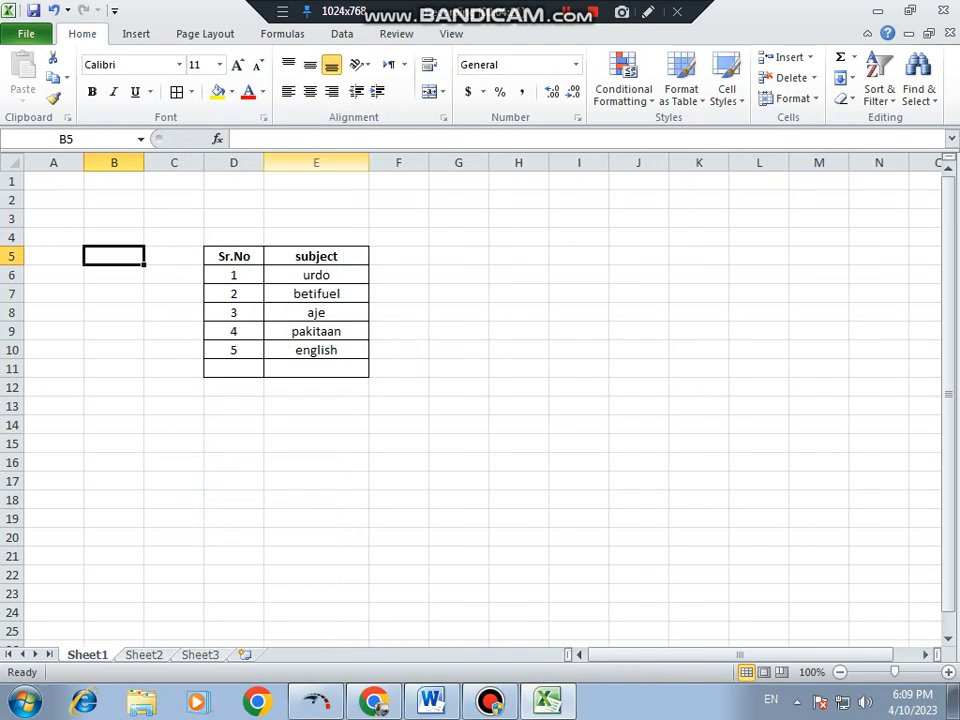
left_click_drag(264, 162, 308, 162)
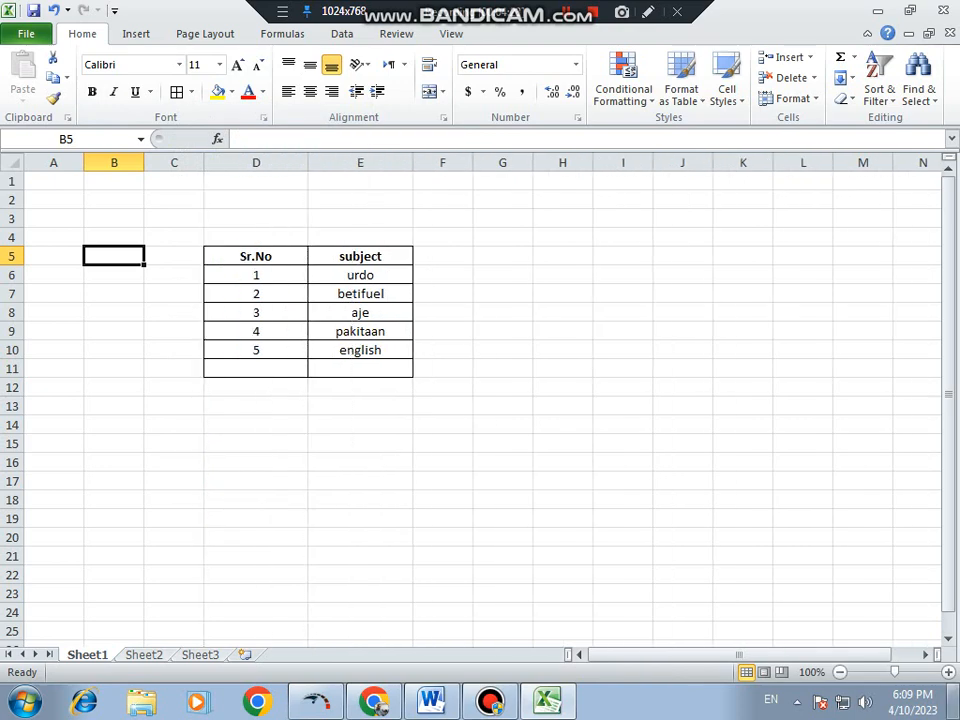
left_click(948, 672)
left_click(948, 672)
left_click(948, 672)
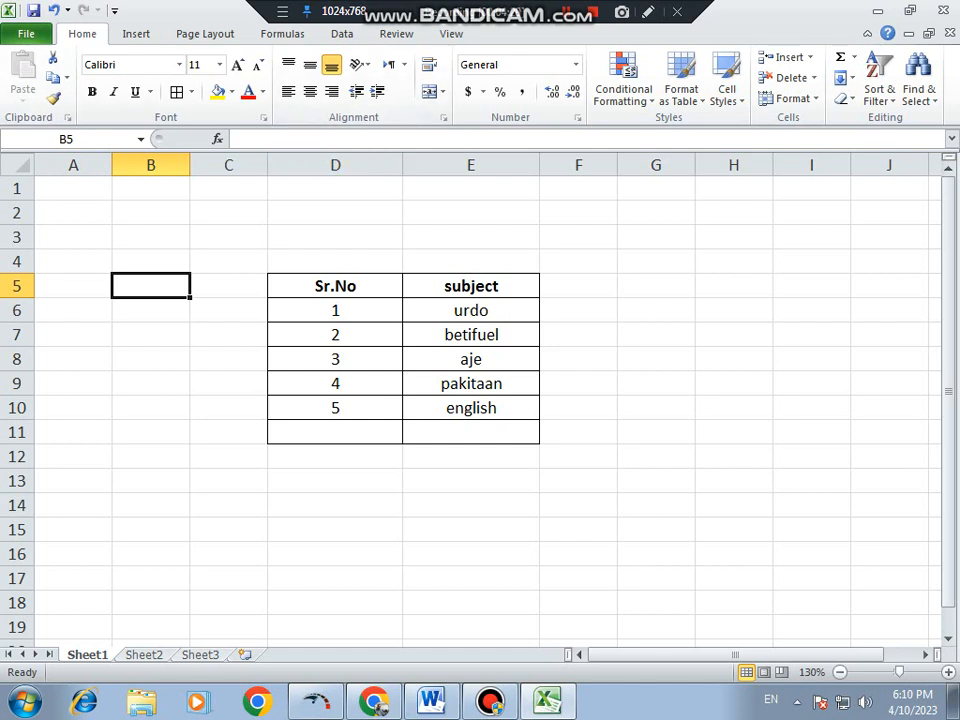
left_click_drag(335, 286, 470, 286)
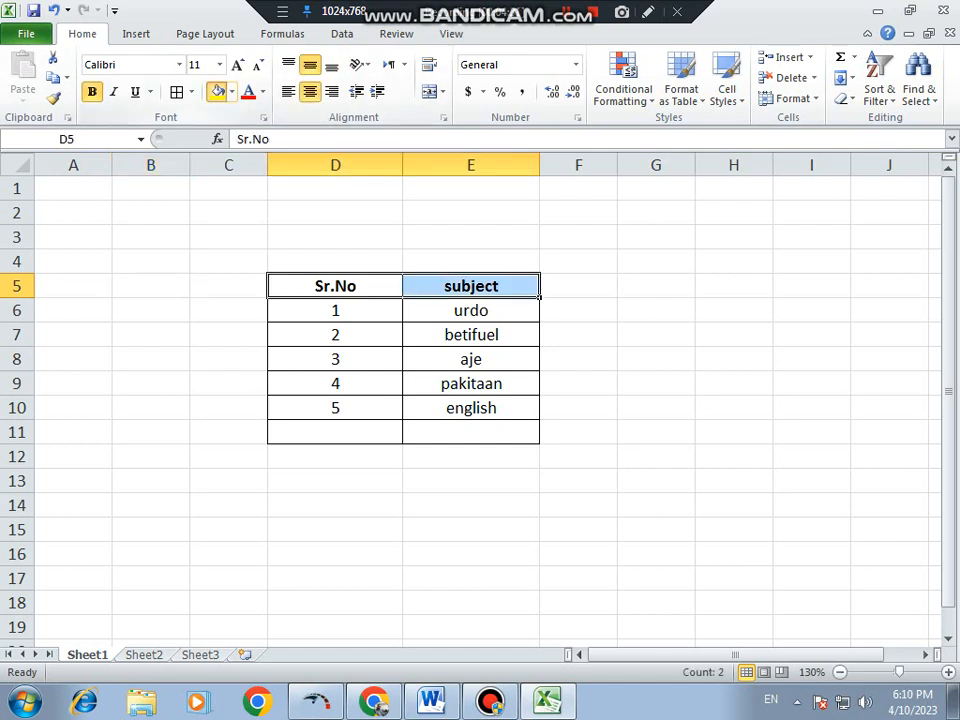
left_click(215, 91)
left_click(150, 359)
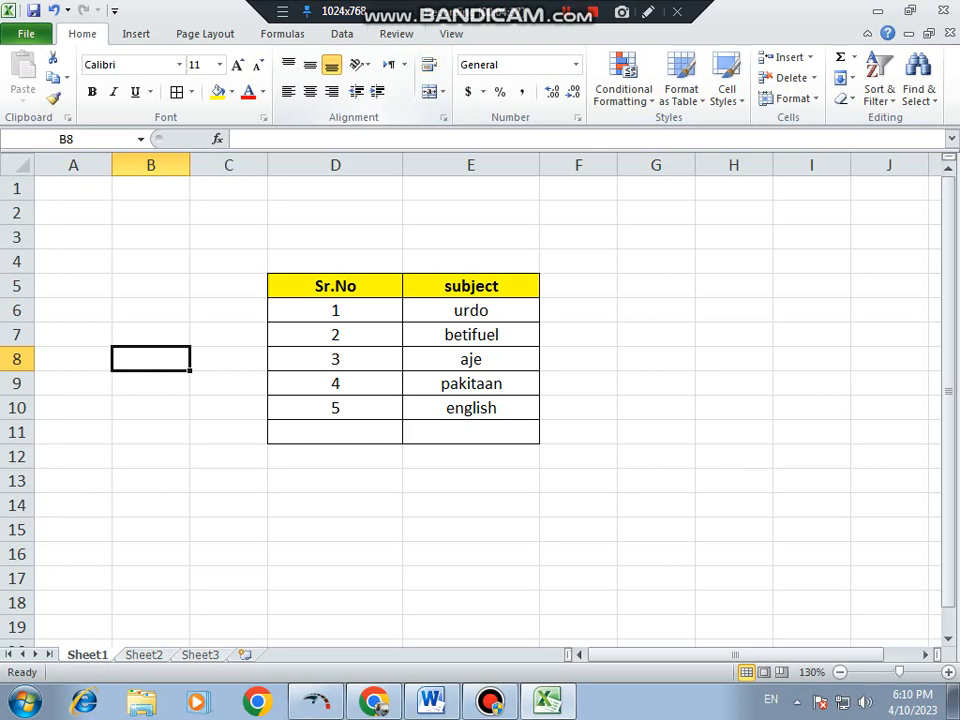
- Run a spelling check on the sheet and replace aje in E8 with the suggestion age
left_click(396, 34)
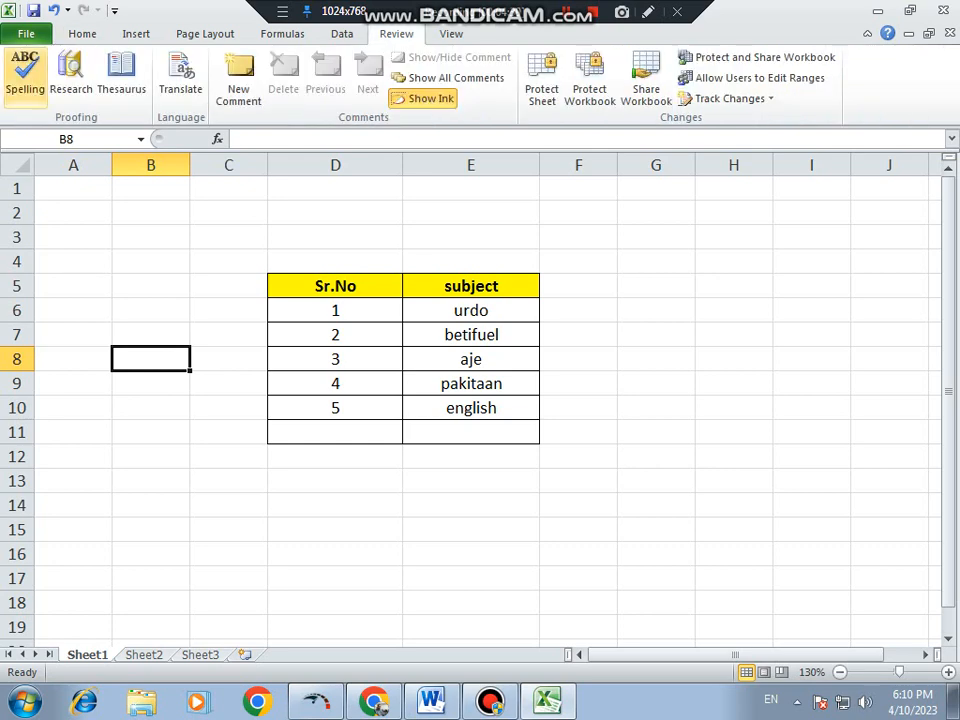
left_click(25, 77)
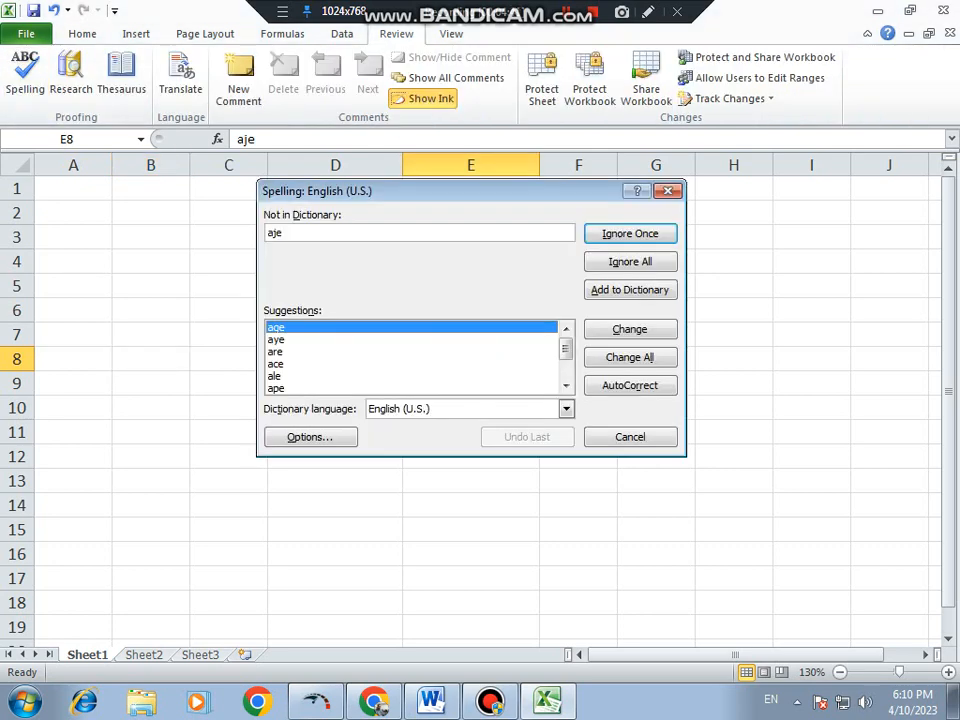
left_click_drag(450, 191, 734, 278)
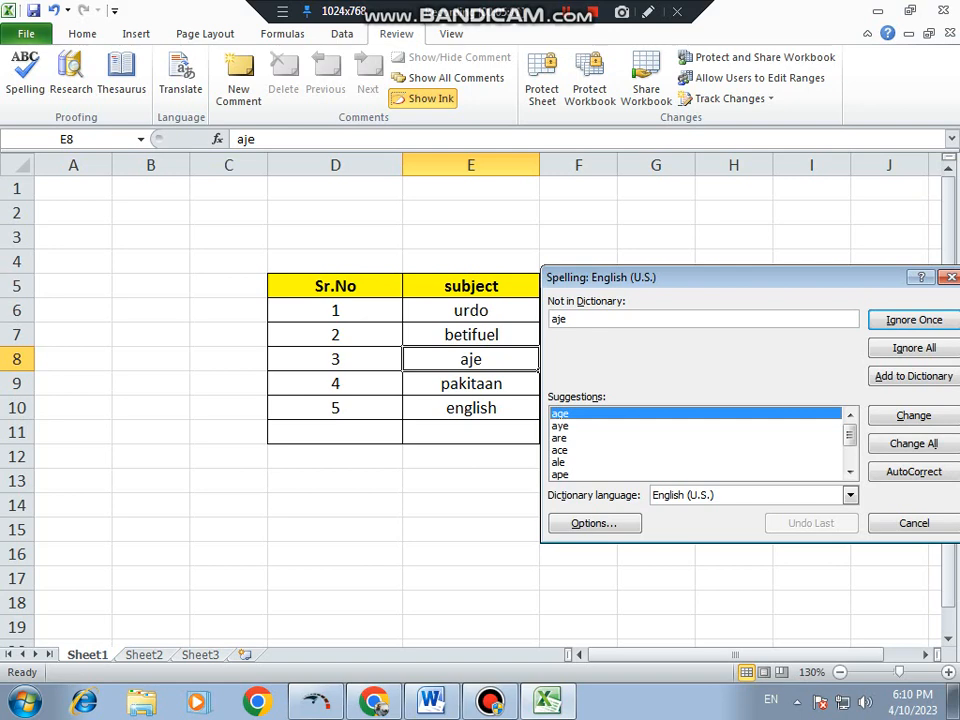
left_click(914, 415)
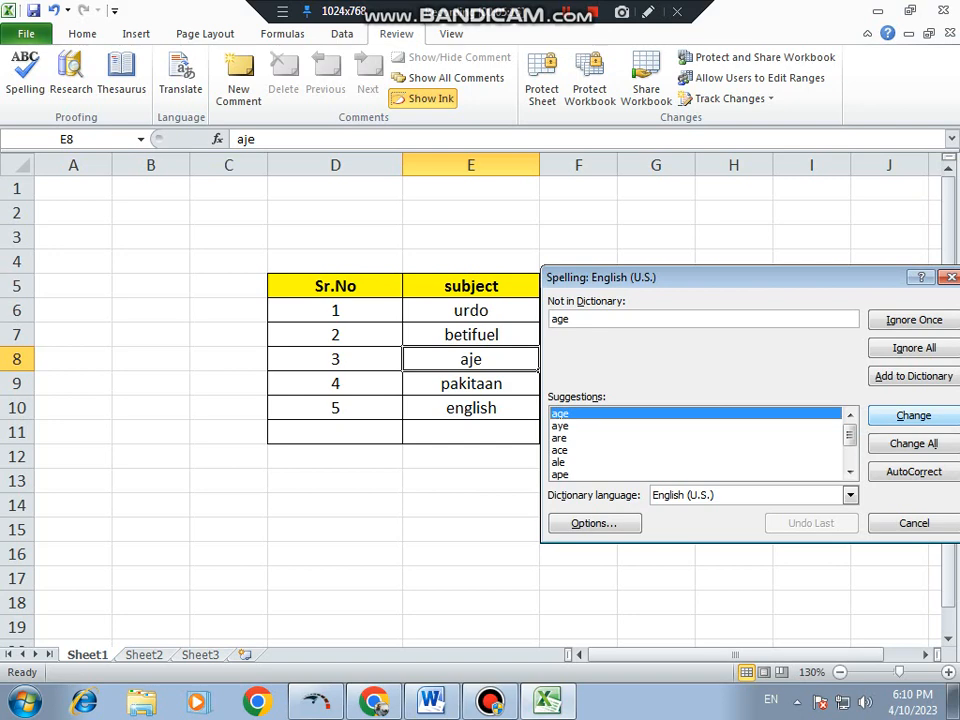
left_click(913, 415)
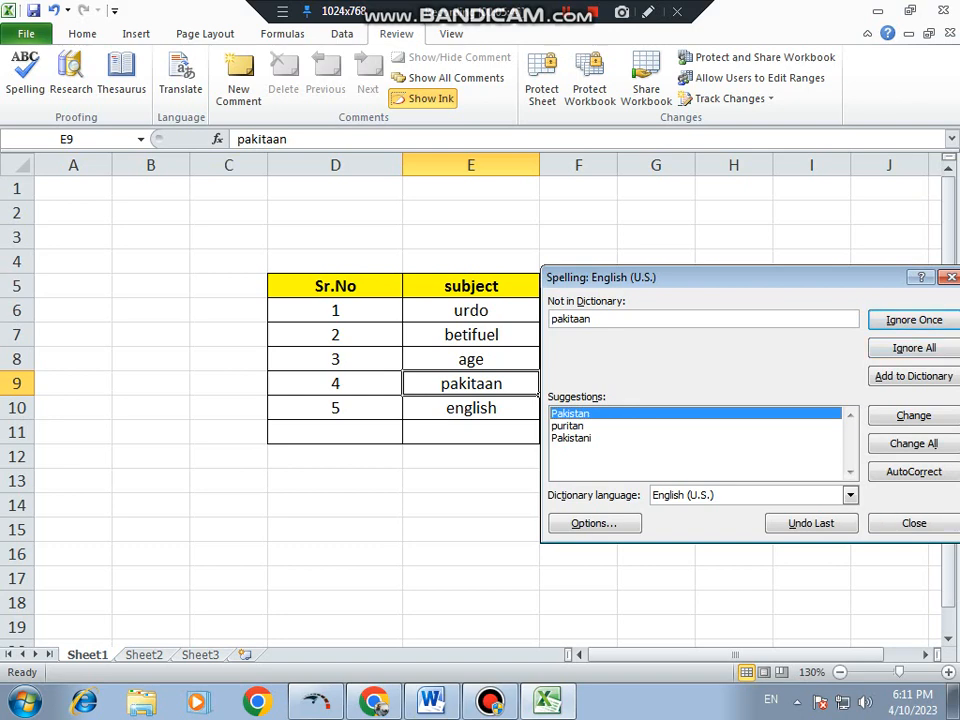
- Ignore pakitaan once in the spelling check and change english in E10 to English
key("Return")
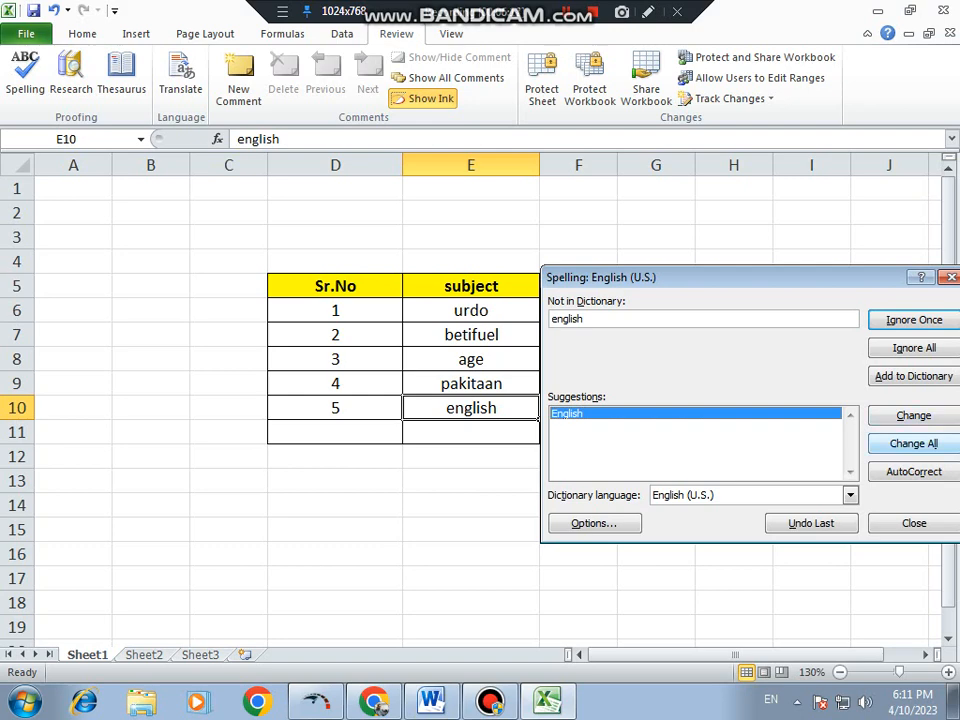
left_click(567, 414)
left_click(913, 416)
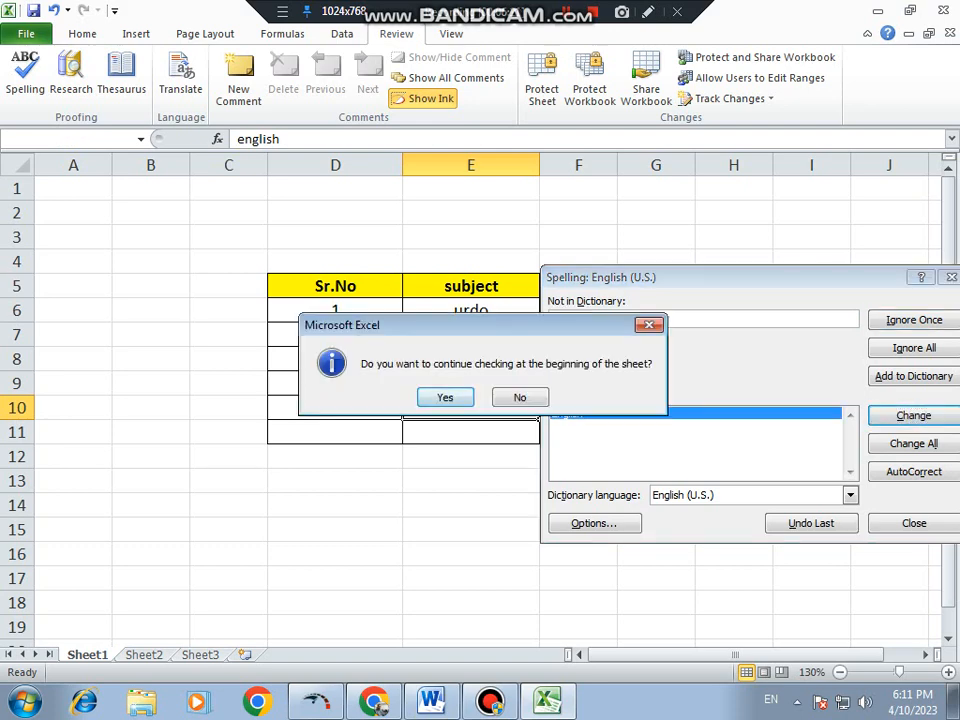
- Continue the check from the beginning of the sheet, changing urdo in E6 to Urdu and ignoring Sr.No and betifuel
key("Return")
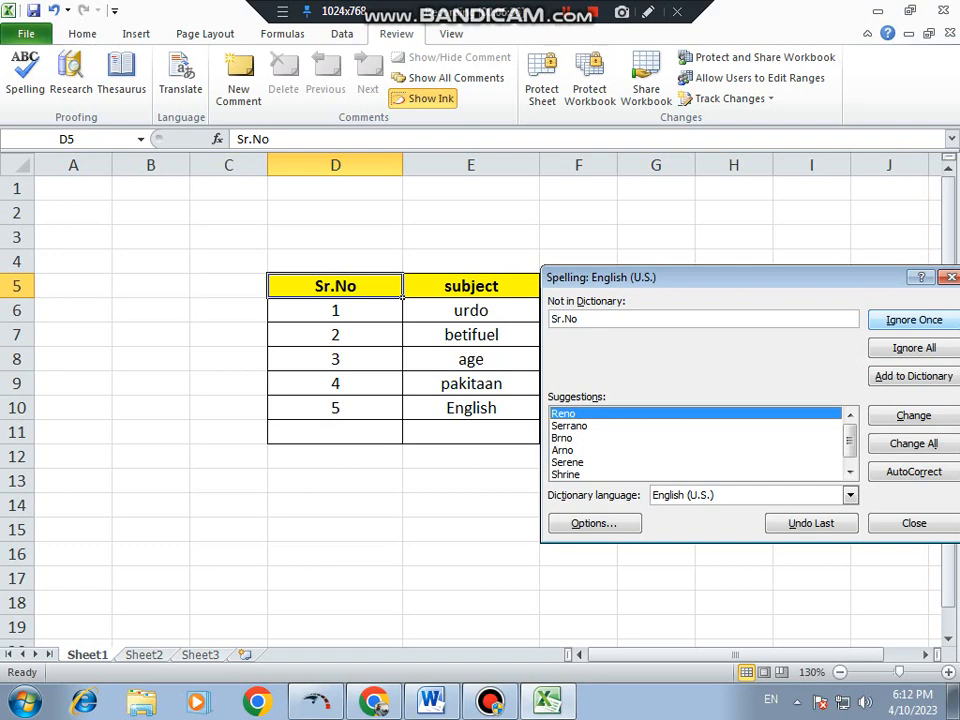
key("Return")
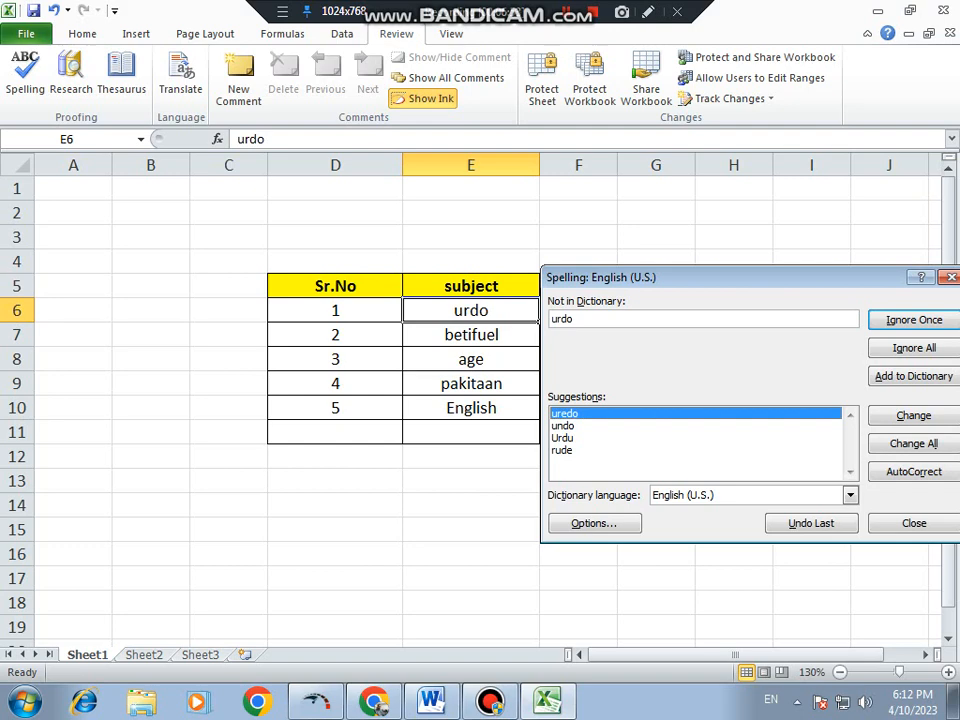
left_click(563, 438)
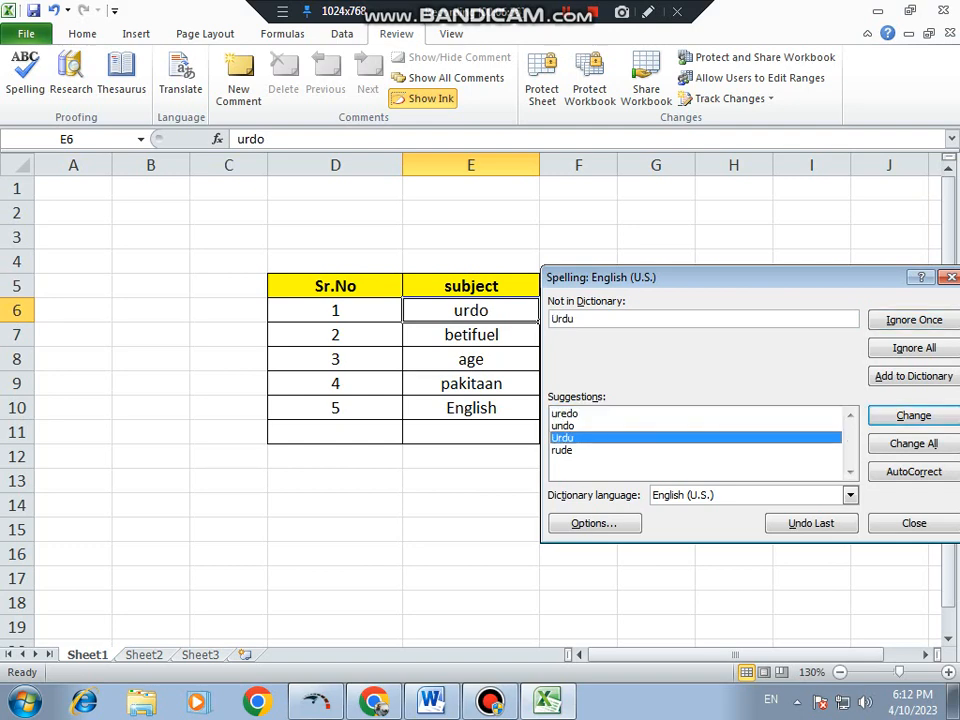
key("Return")
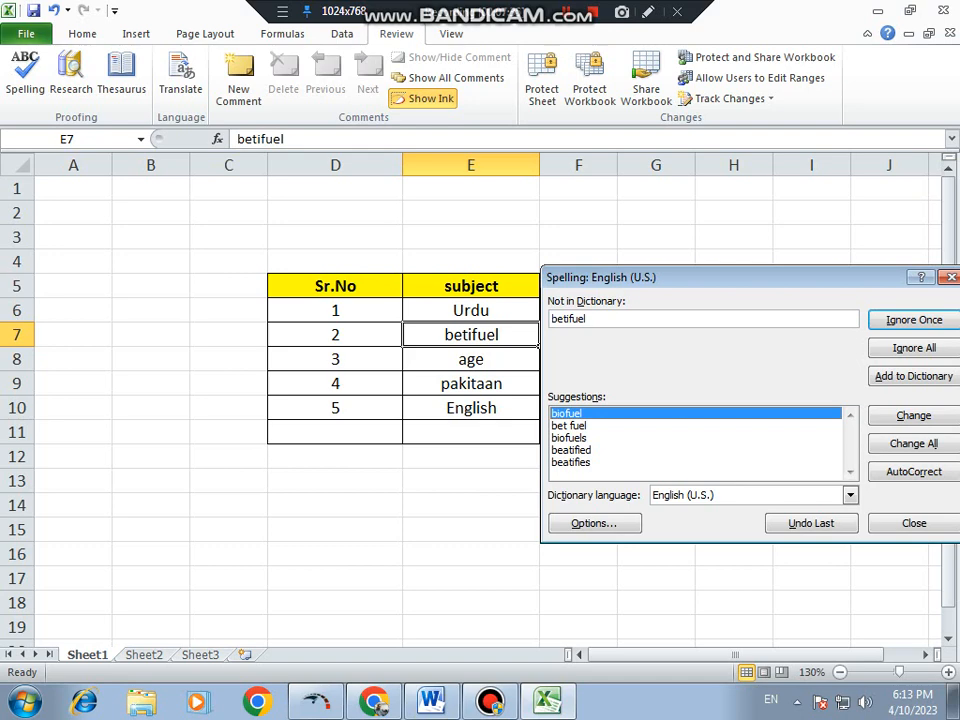
key("Return")
key("Return")
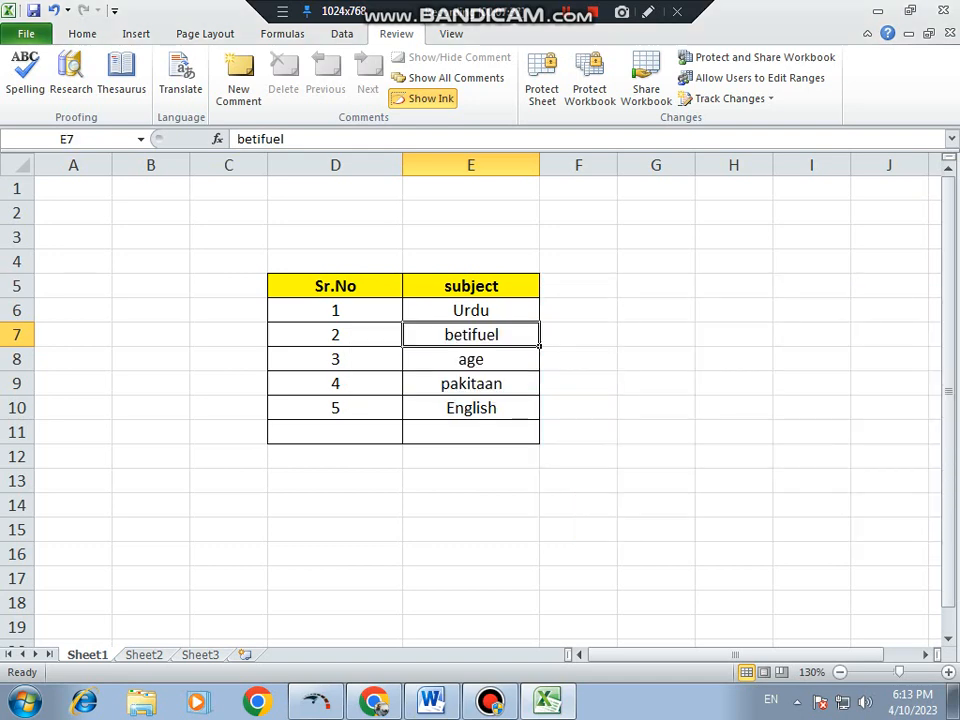
- Edit the word in E7 to read beutifuel
double_click(454, 334)
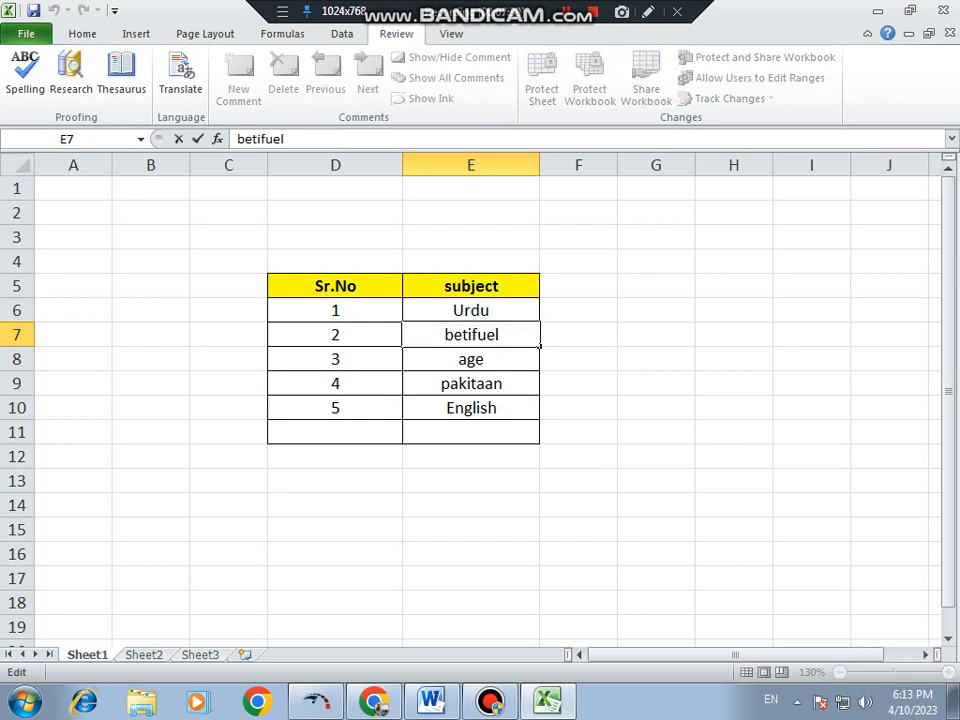
key("Right")
type("u")
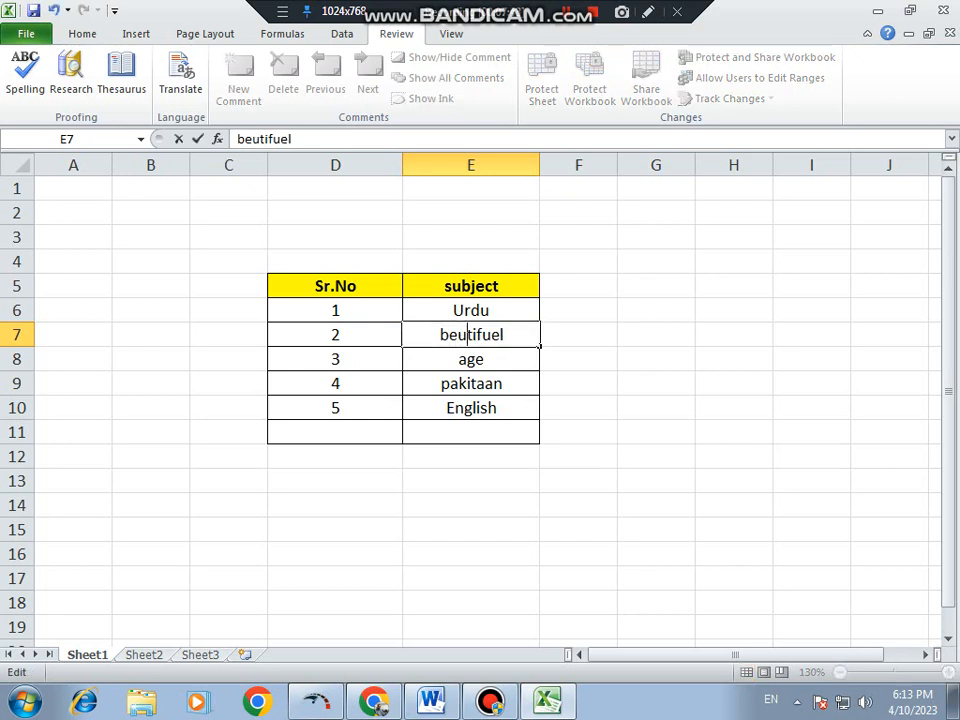
- Spell-check the text of E7, change it to beautiful and commit the cell
left_click(25, 70)
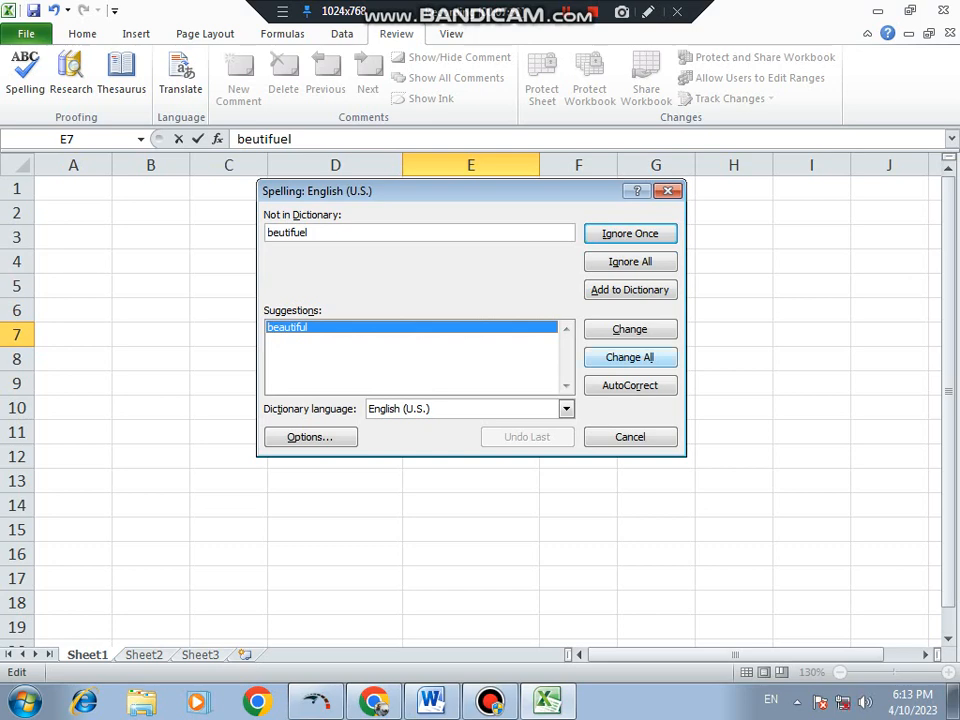
left_click(629, 329)
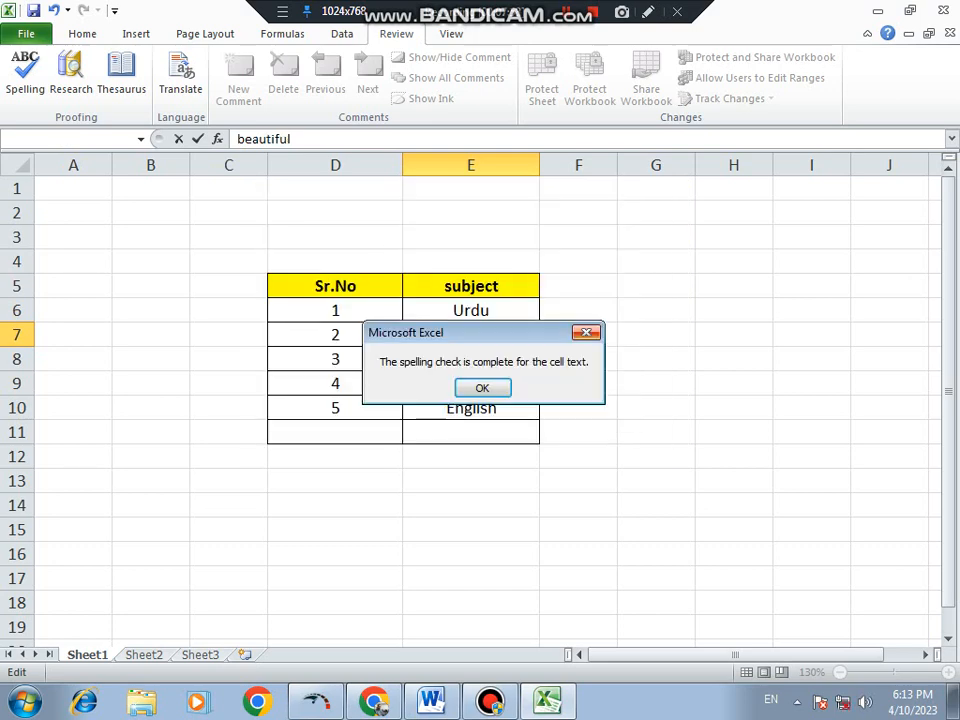
key("Return")
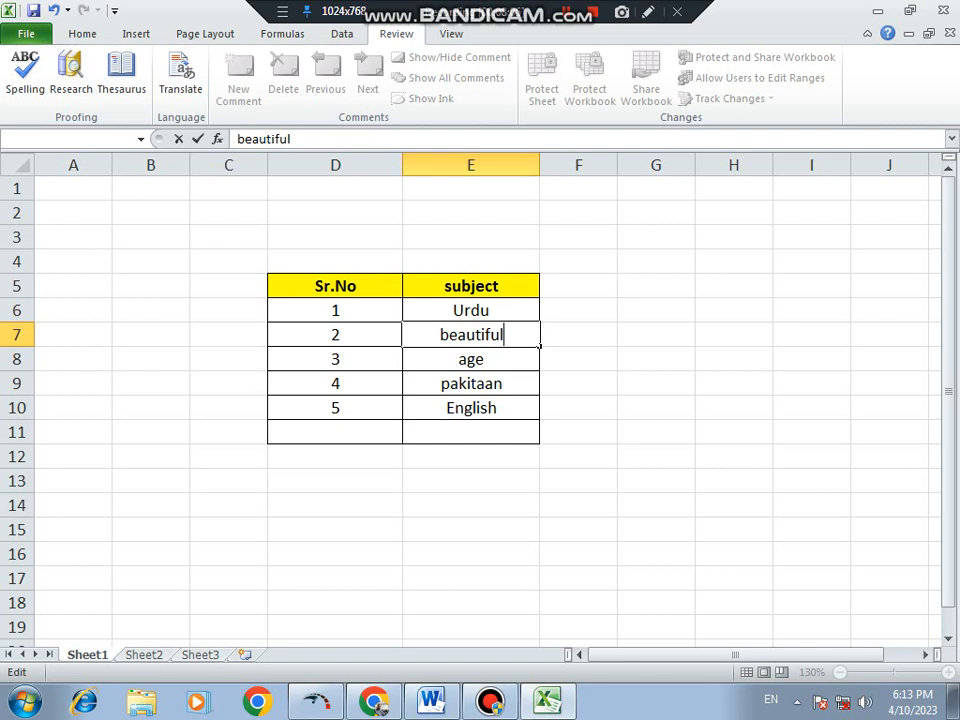
left_click(656, 335)
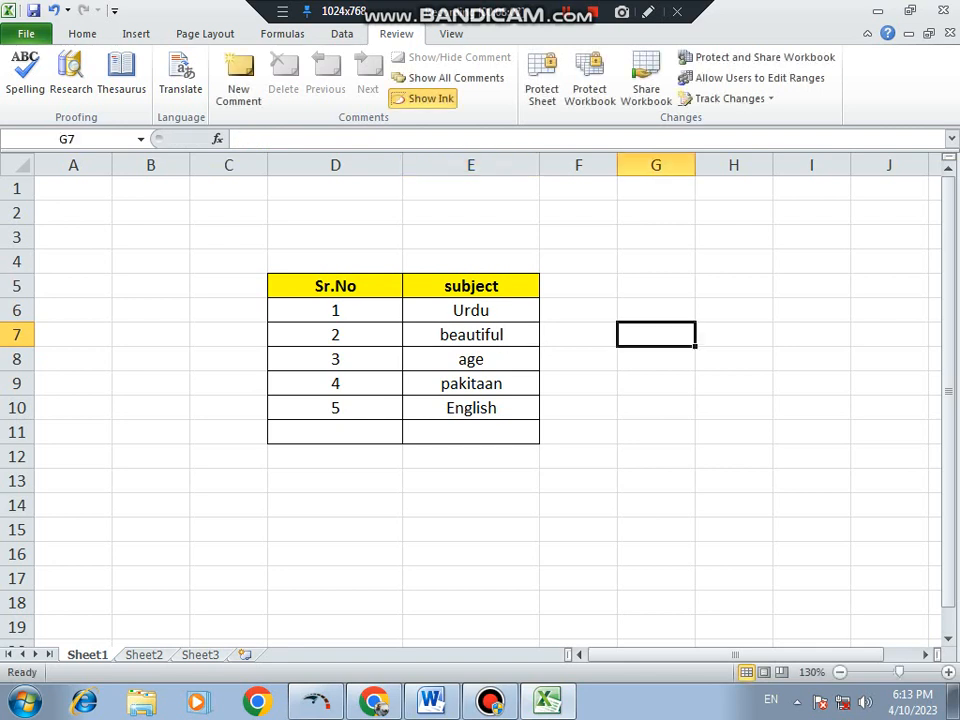
- Change the word in E8 to the misspelling agi
left_click(471, 311)
double_click(471, 335)
key("Return")
key("F2")
key("BackSpace")
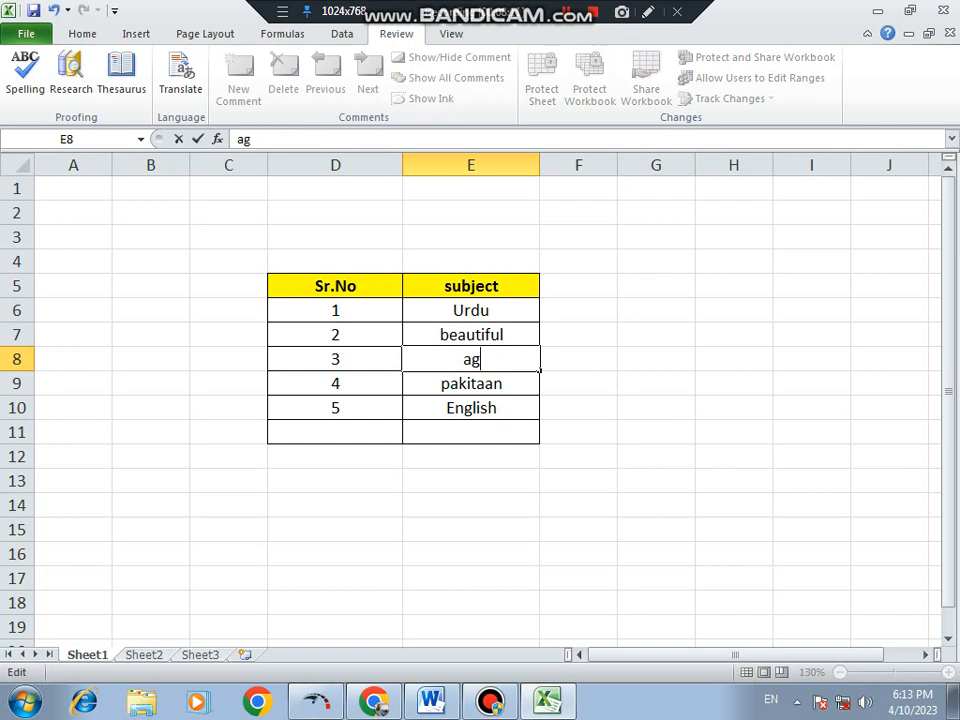
type("i")
left_click(471, 432)
- Spell-check the sheet from its beginning, replacing agi in E8 with age and ignoring Sr.No and pakitaan
left_click(25, 76)
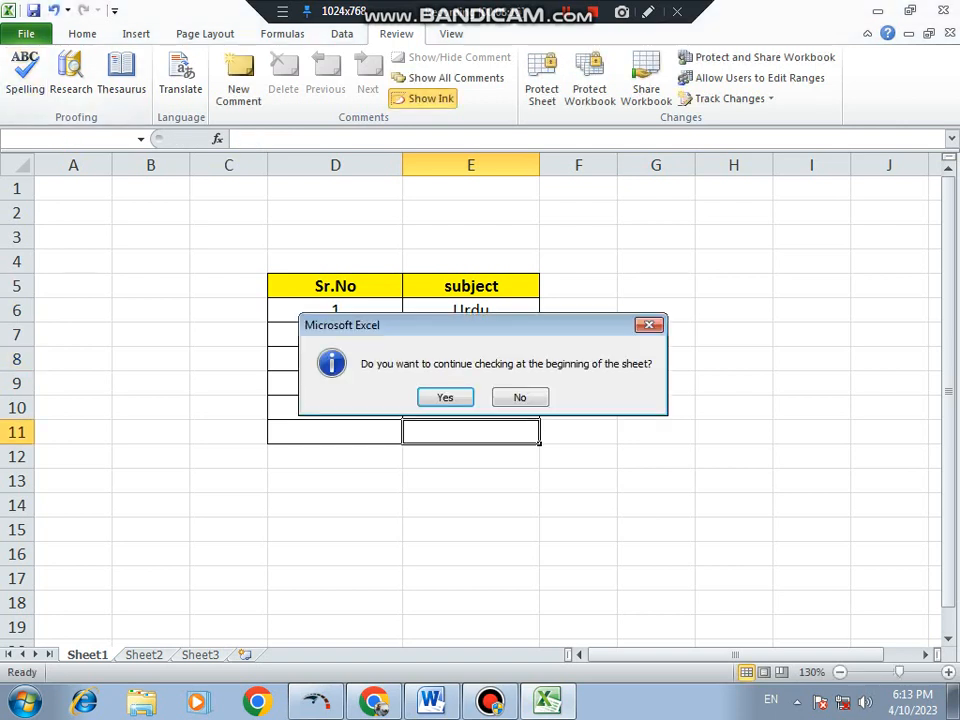
key("Return")
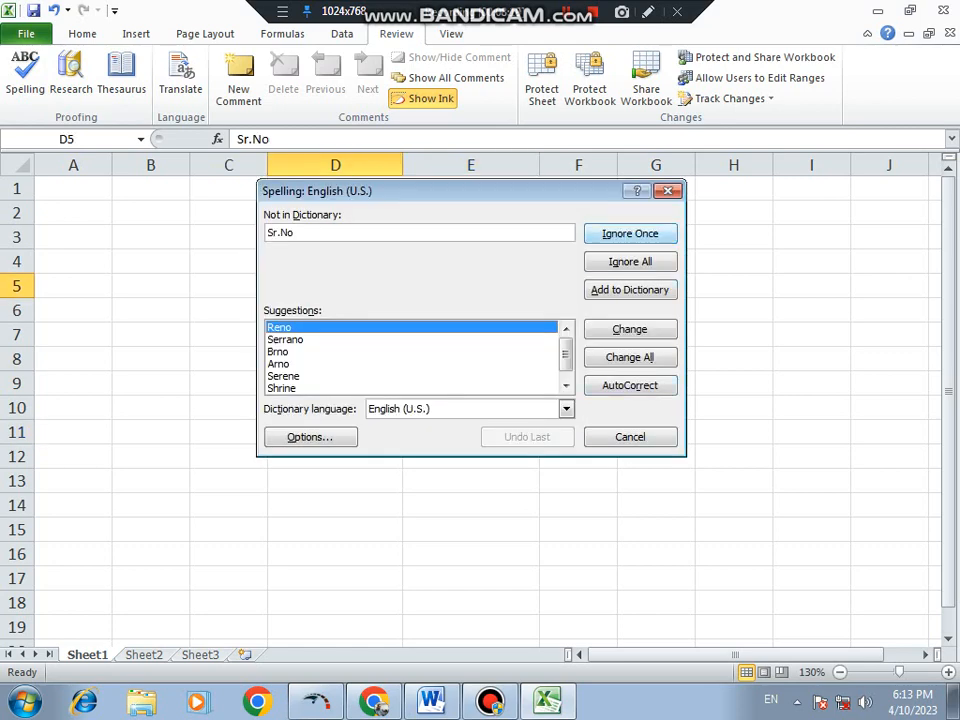
left_click(630, 234)
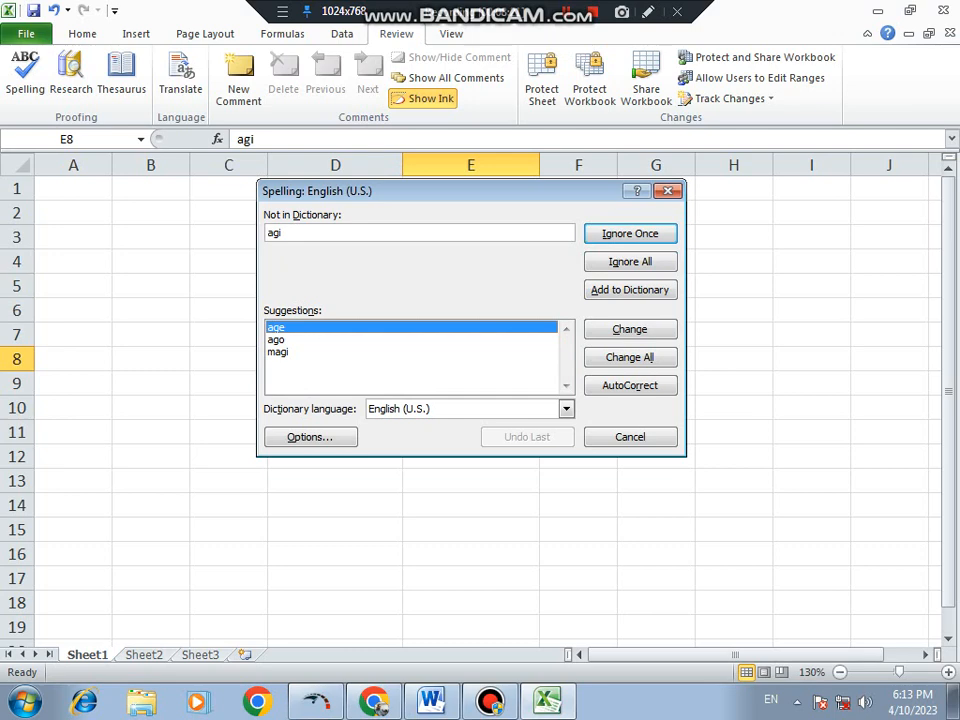
left_click_drag(450, 191, 441, 453)
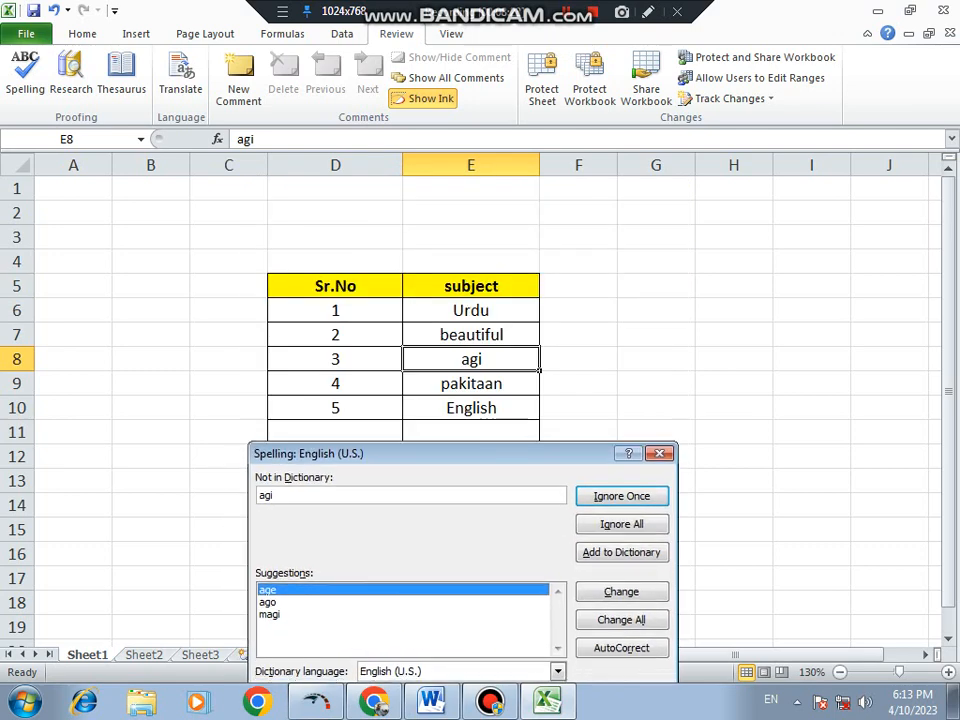
left_click(268, 590)
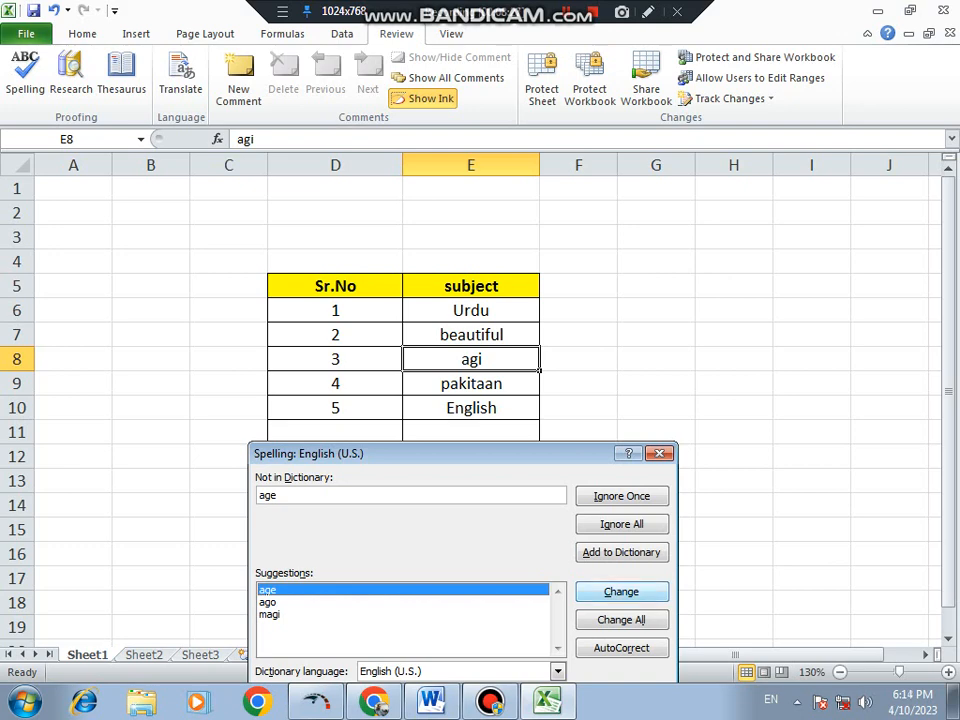
left_click(621, 592)
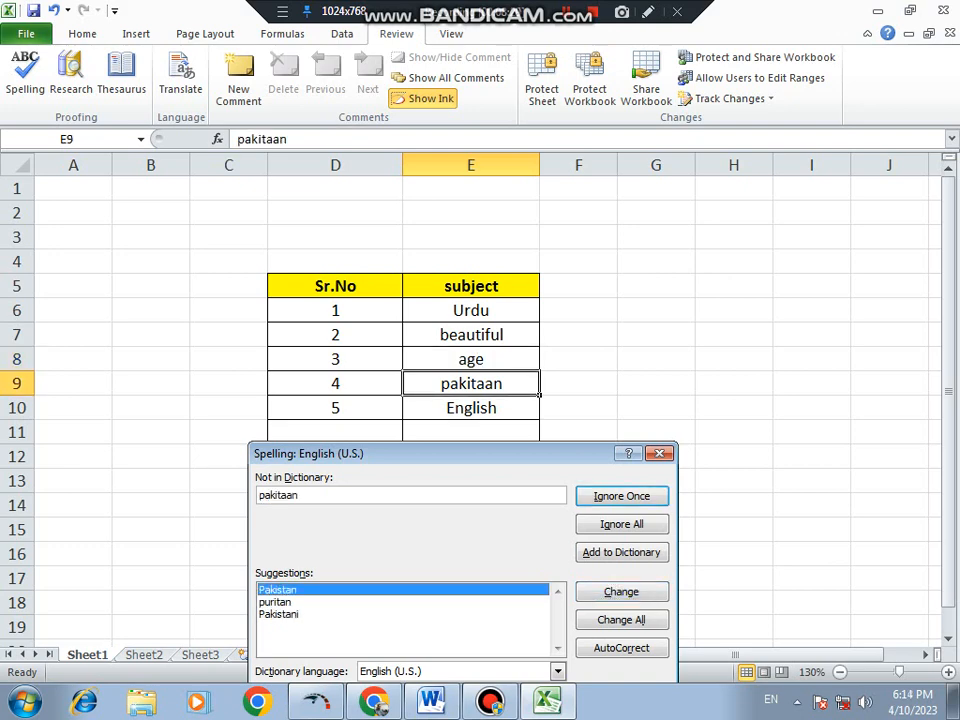
left_click(621, 592)
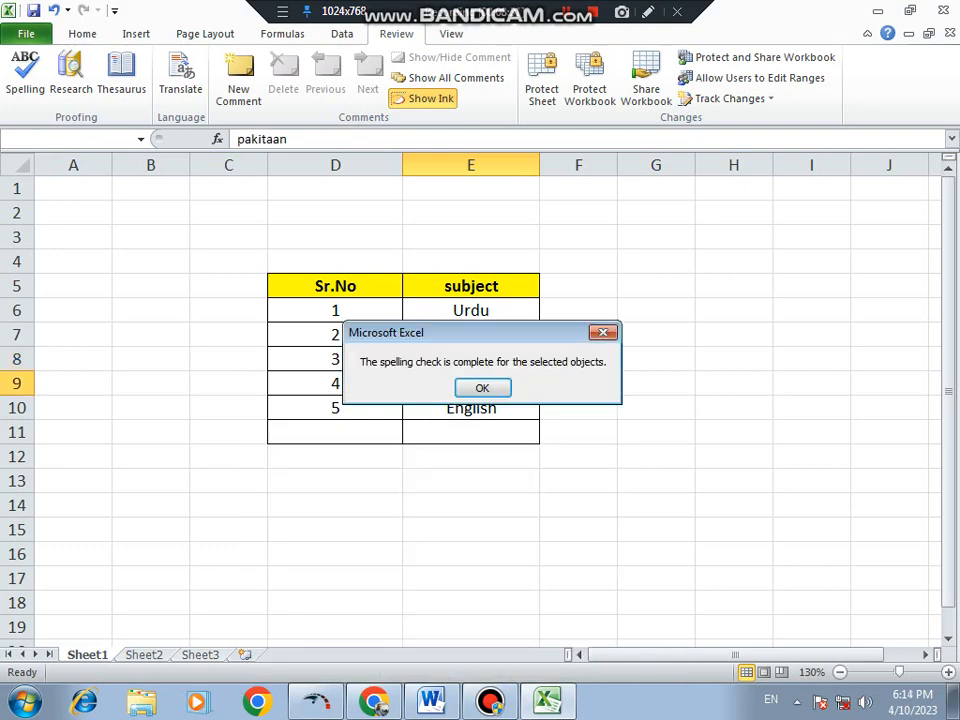
key("Return")
left_click_drag(73, 237, 695, 612)
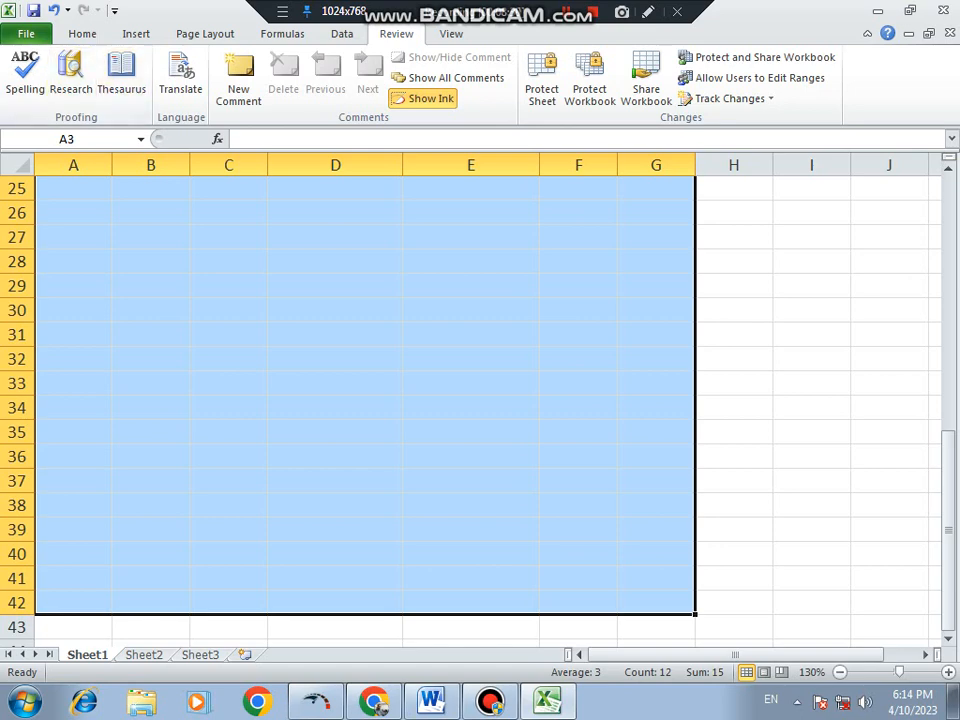
left_click(734, 262)
scroll(734, 262, "up", 8)
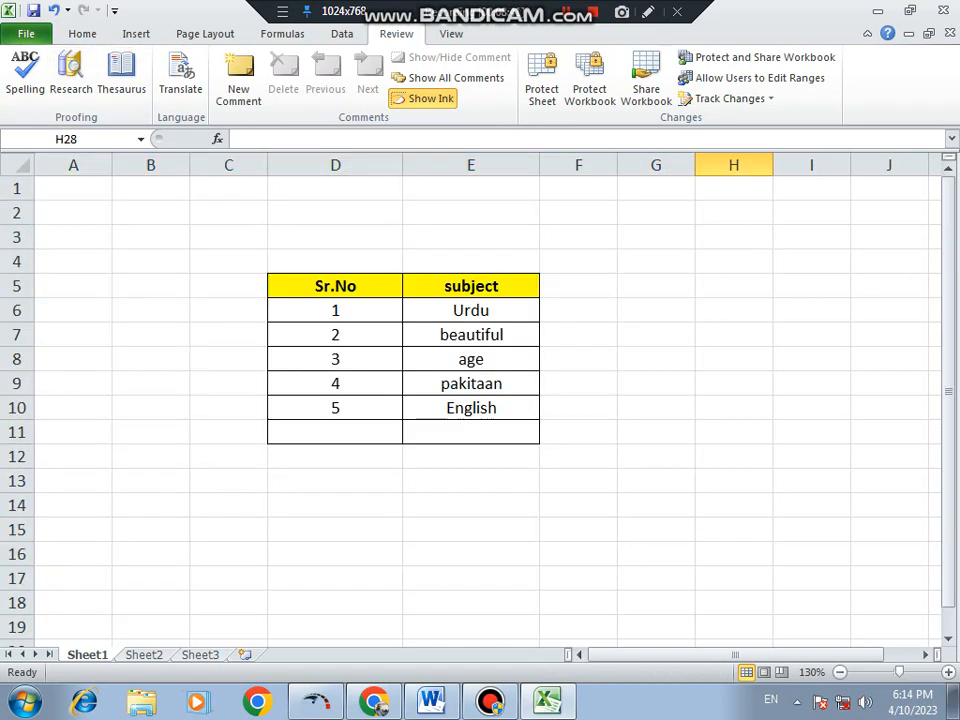